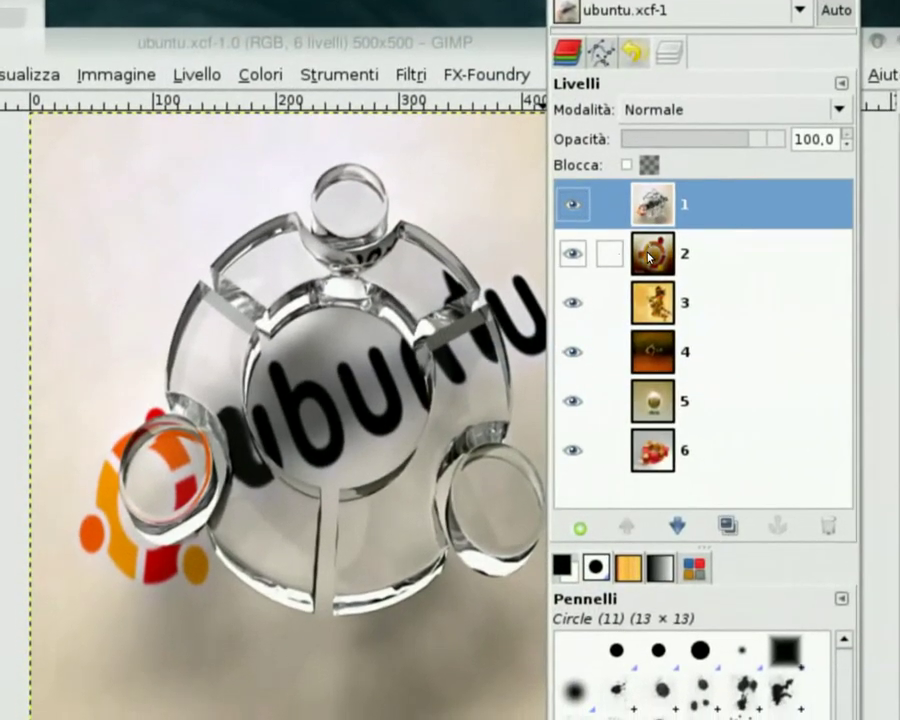
Step: Review the ubuntu layers one by one down to the bottom layer 6
{"action": "left_click", "coordinate": [650, 245]}
{"action": "left_click", "coordinate": [650, 268]}
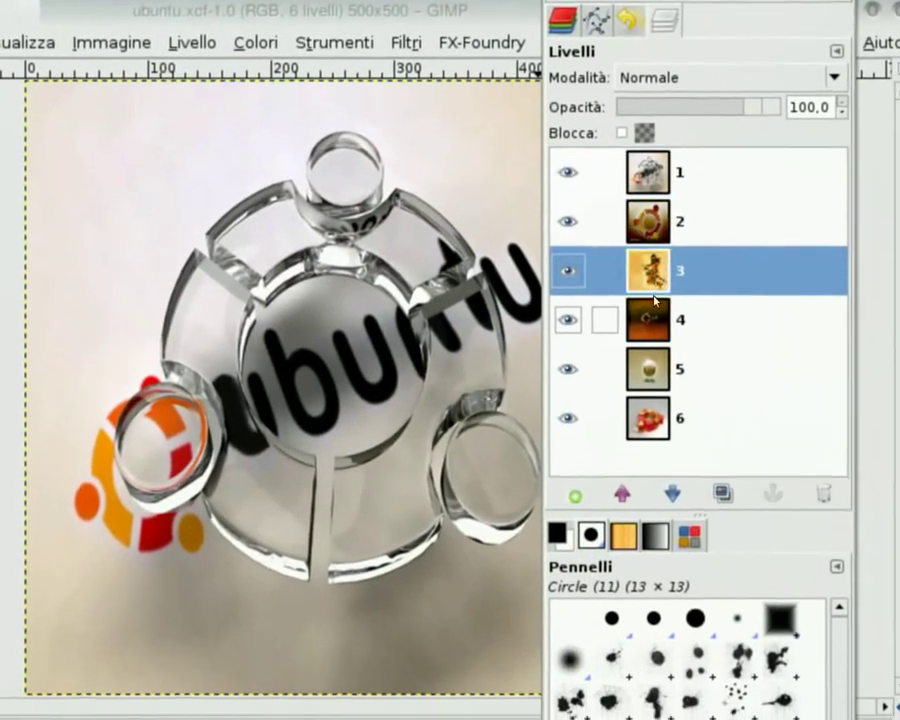
{"action": "left_click", "coordinate": [652, 300]}
{"action": "left_click", "coordinate": [650, 356]}
{"action": "left_click", "coordinate": [650, 406]}
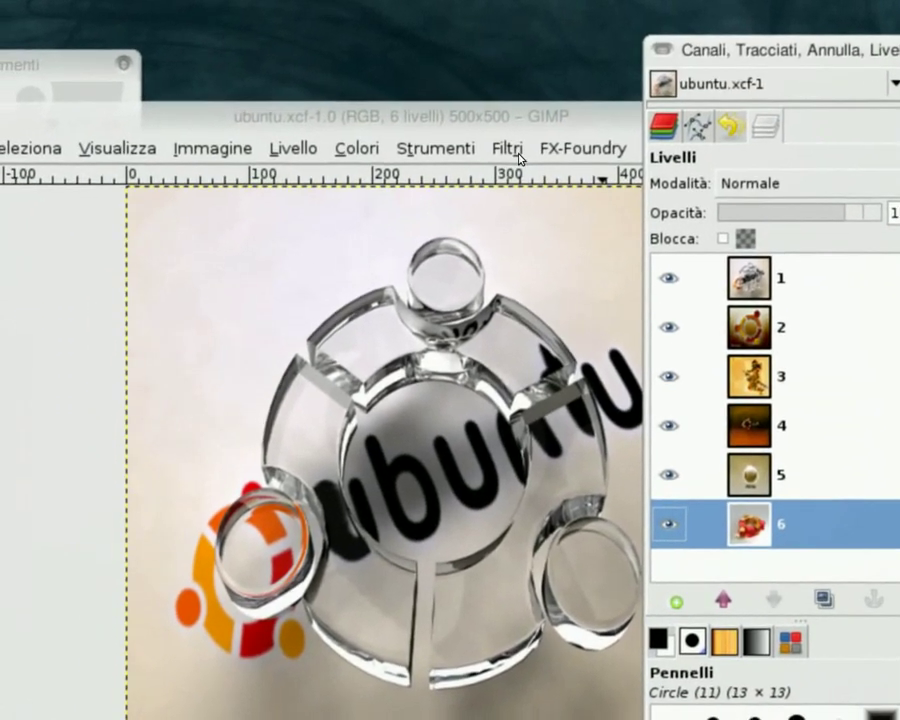
Step: Run the Selection to AnimImage animation script with 10 copies
{"action": "left_click", "coordinate": [515, 152]}
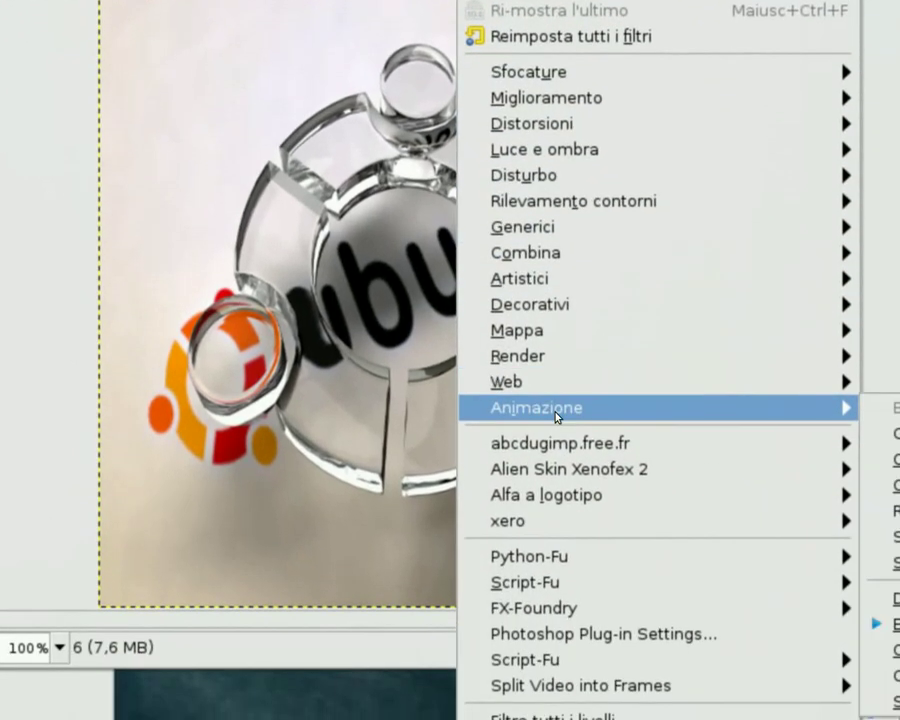
{"action": "mouse_move", "coordinate": [420, 351]}
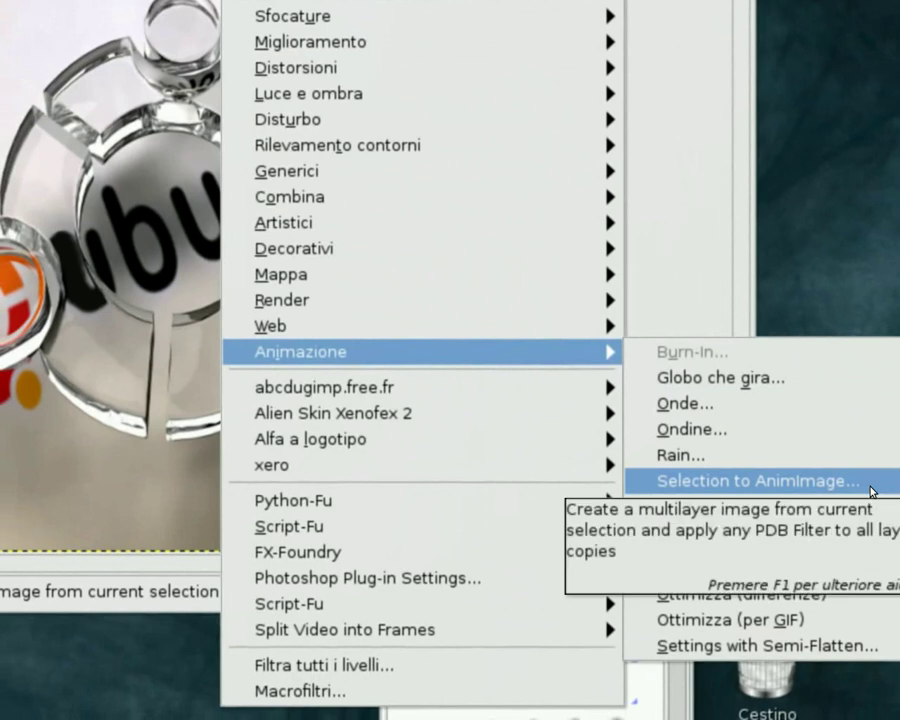
{"action": "left_click", "coordinate": [872, 492]}
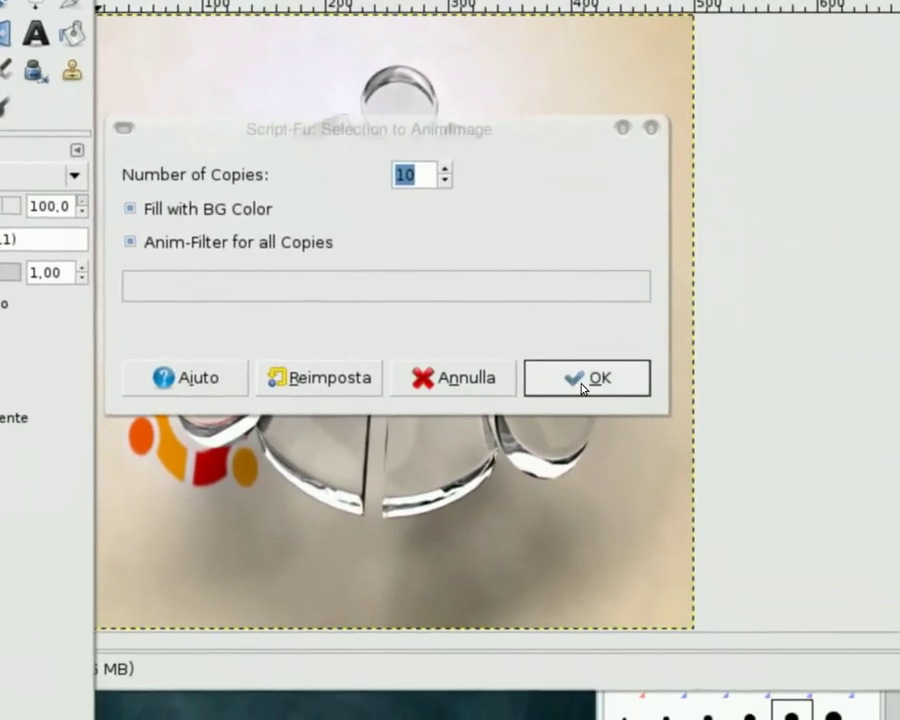
{"action": "left_click", "coordinate": [590, 400]}
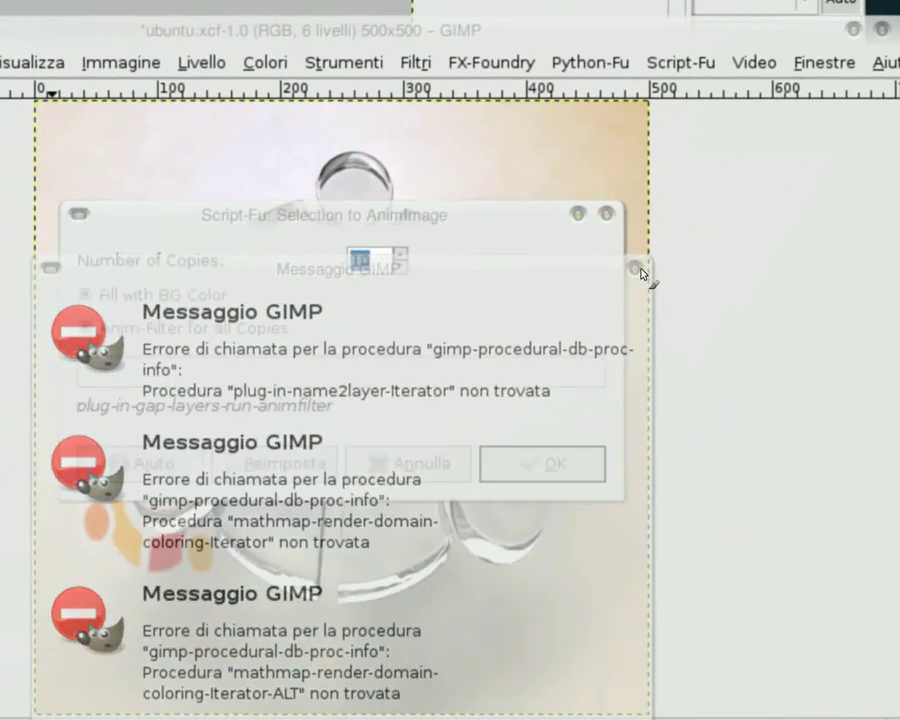
Step: Dismiss the procedure errors, minimise the ubuntu image and bring the new 10-layer image forward
{"action": "left_click", "coordinate": [640, 271]}
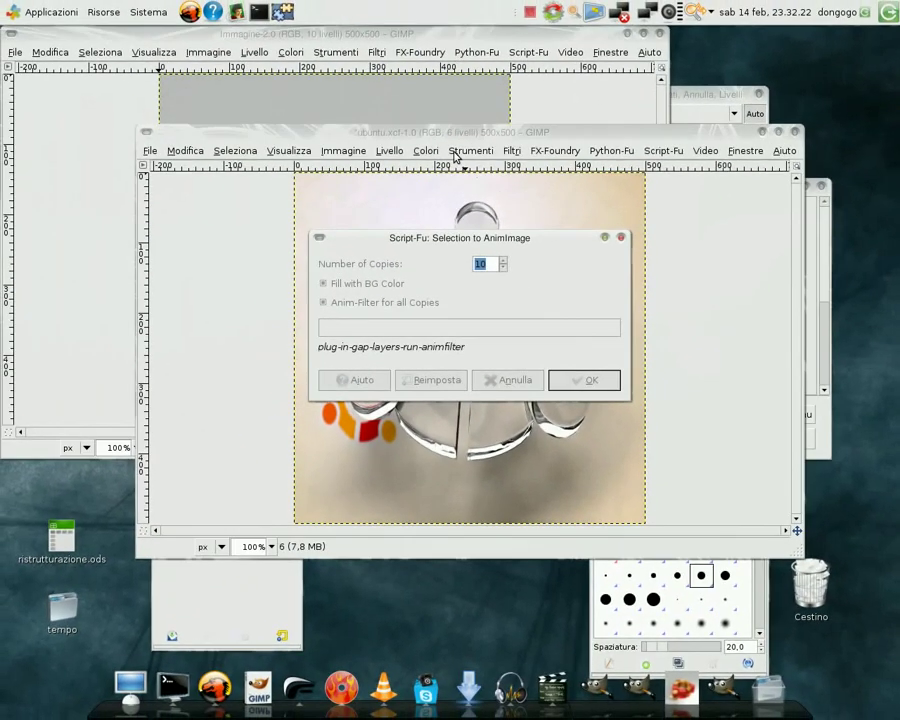
{"action": "left_click", "coordinate": [607, 131]}
{"action": "left_click", "coordinate": [762, 132]}
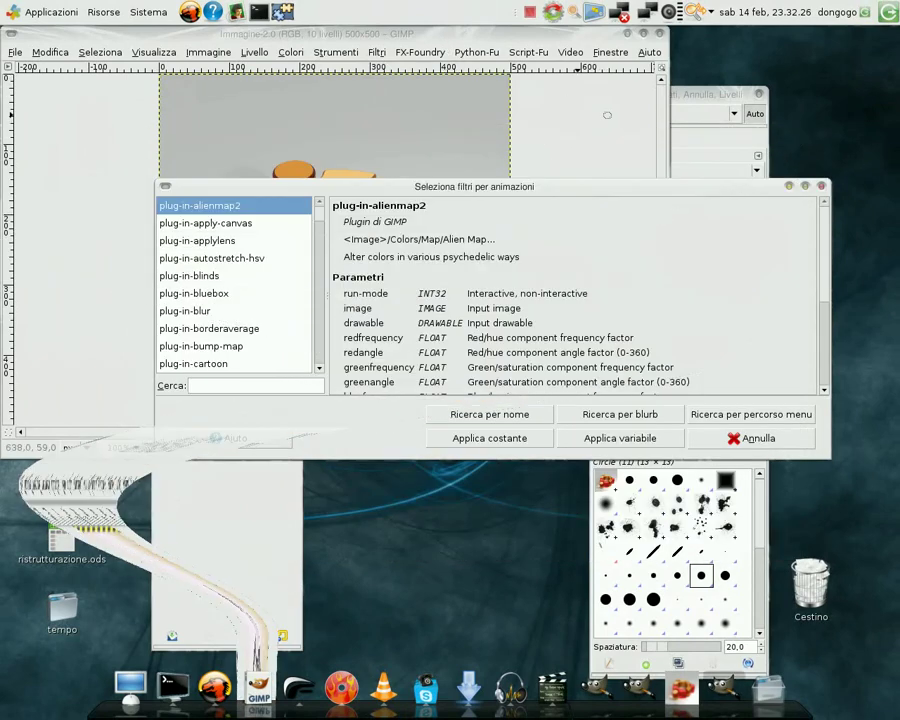
{"action": "left_click", "coordinate": [479, 58]}
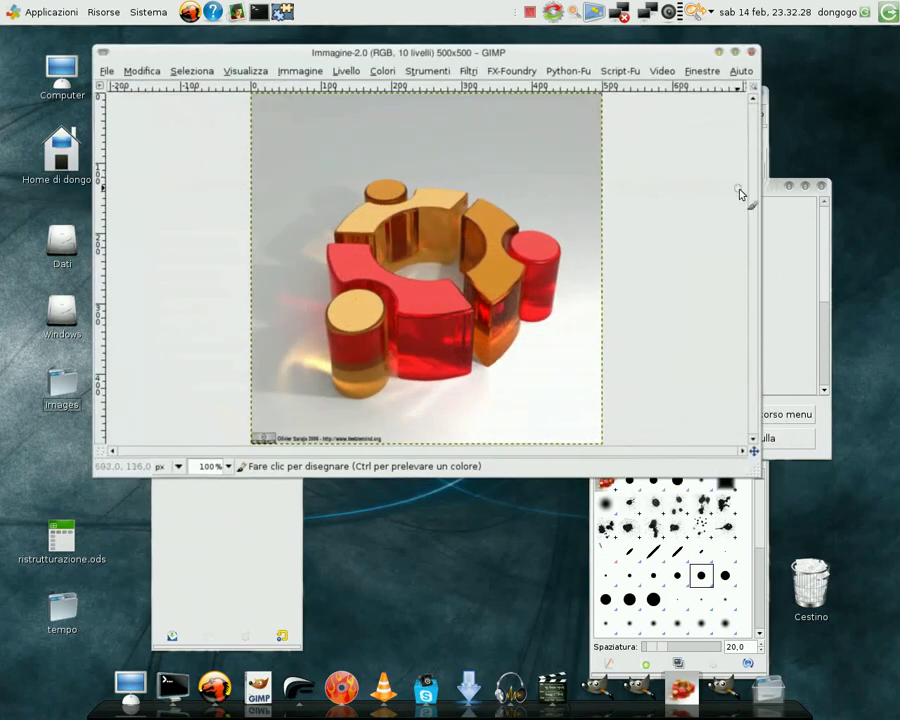
Step: Search the animation filter chooser by name for map-object
{"action": "left_click", "coordinate": [777, 192]}
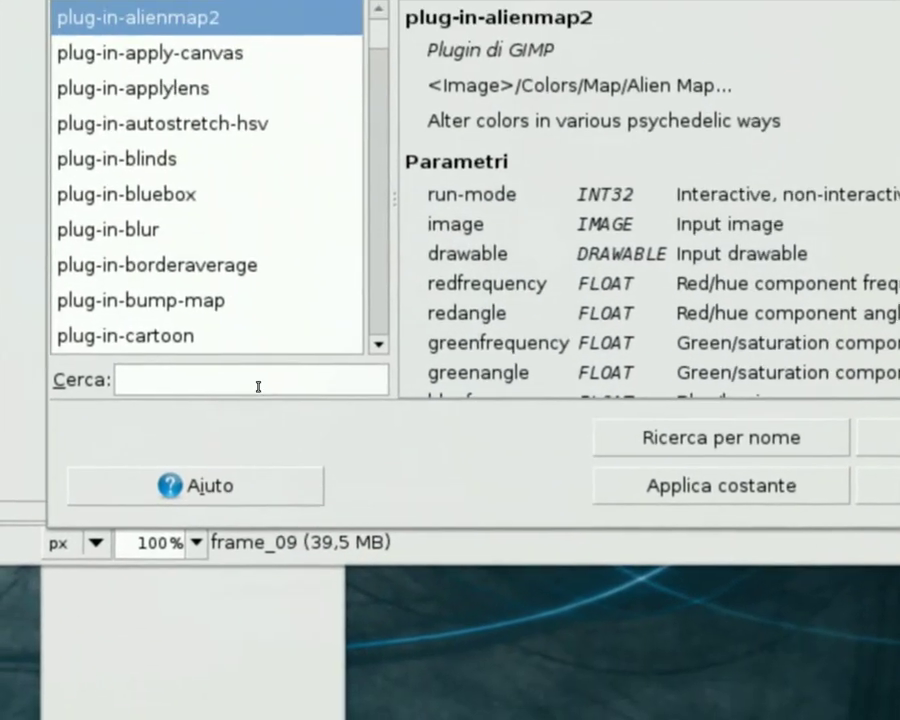
{"action": "left_click", "coordinate": [258, 386]}
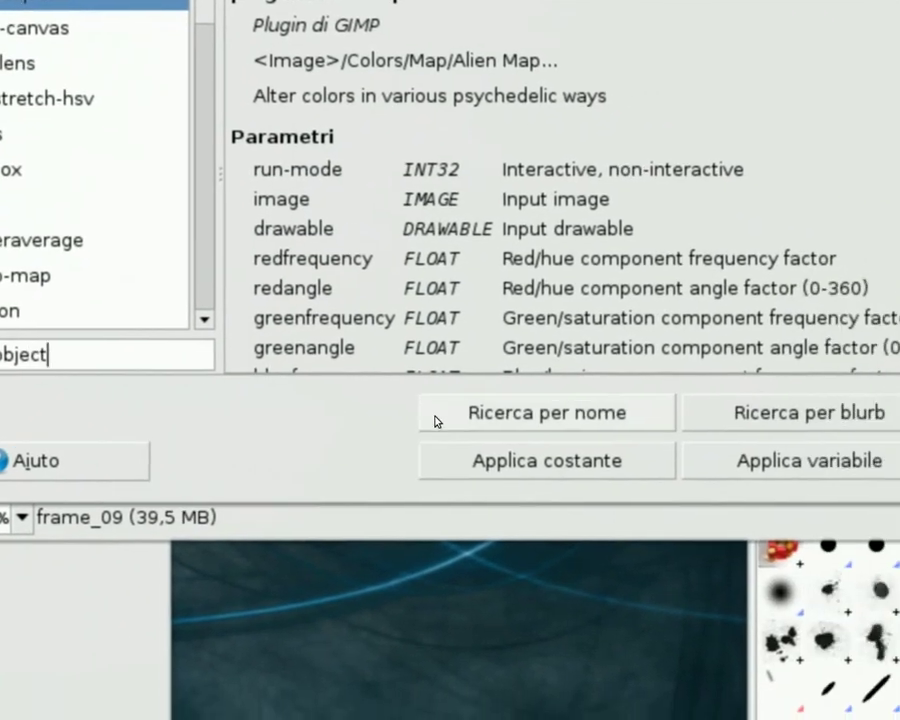
{"action": "left_click", "coordinate": [643, 451]}
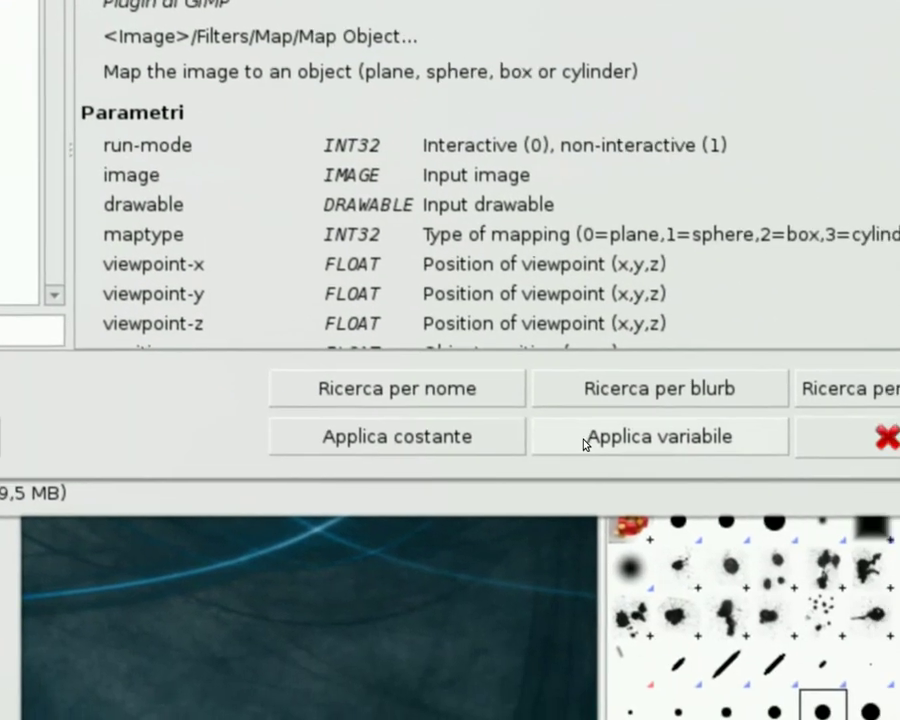
Step: Set Map Object to map onto a Cube with skeleton preview, then render a preview
{"action": "left_click", "coordinate": [590, 437]}
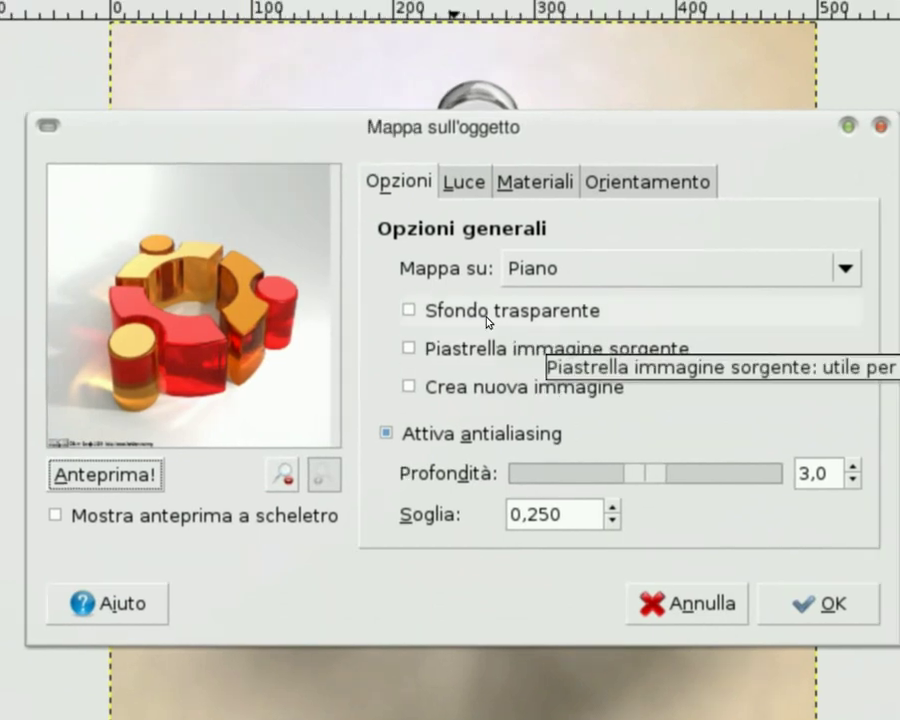
{"action": "left_click", "coordinate": [598, 265]}
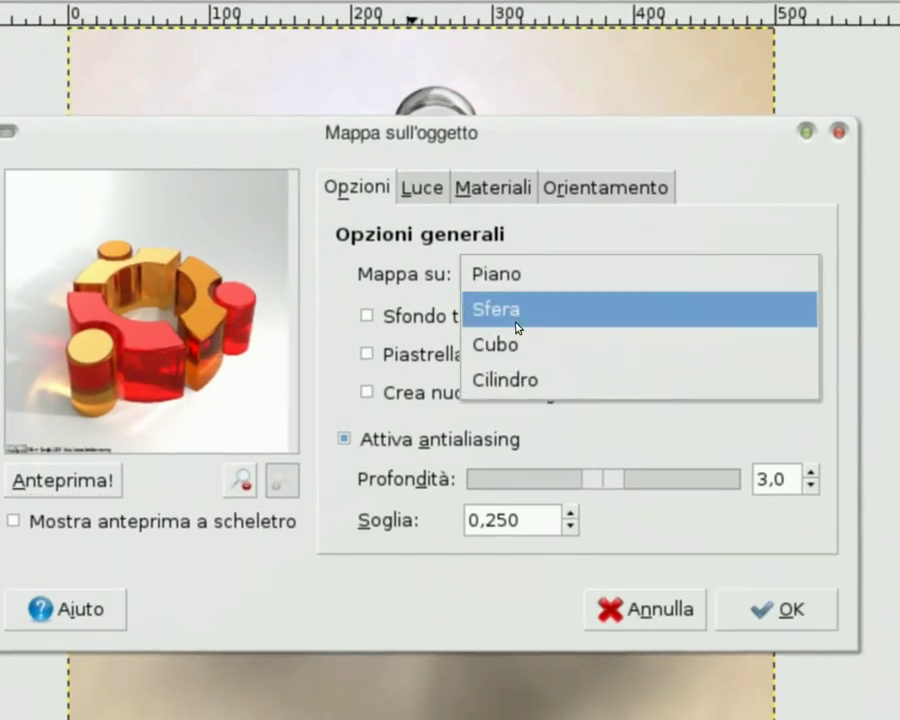
{"action": "key", "text": "Escape"}
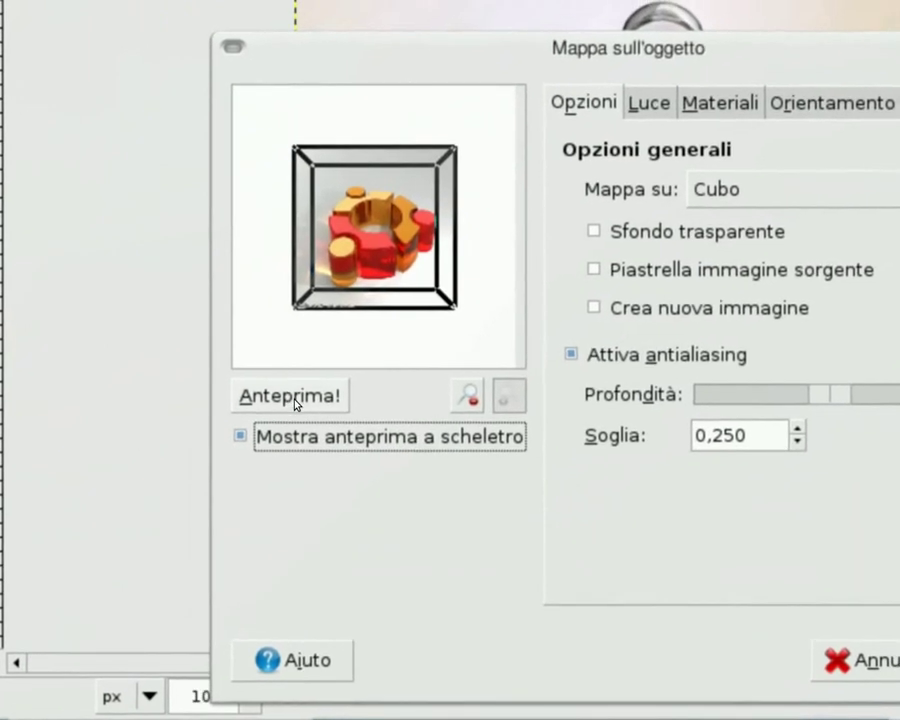
{"action": "left_click", "coordinate": [318, 376]}
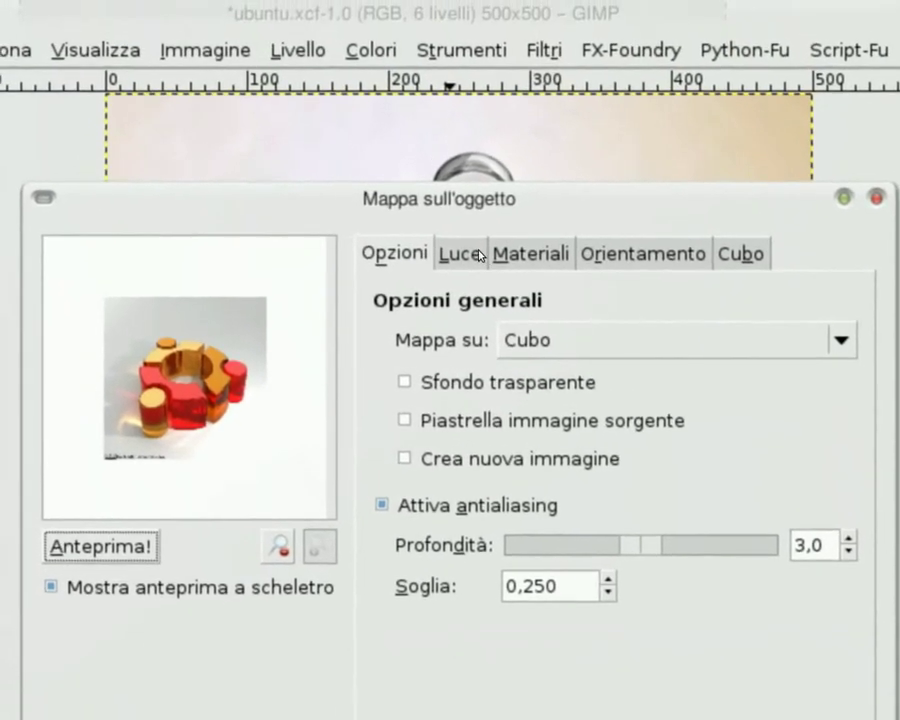
Step: Browse the Light, Material and Orientation tabs, showing position 0.5, 0.5, 0 and zero rotations
{"action": "left_click", "coordinate": [476, 255]}
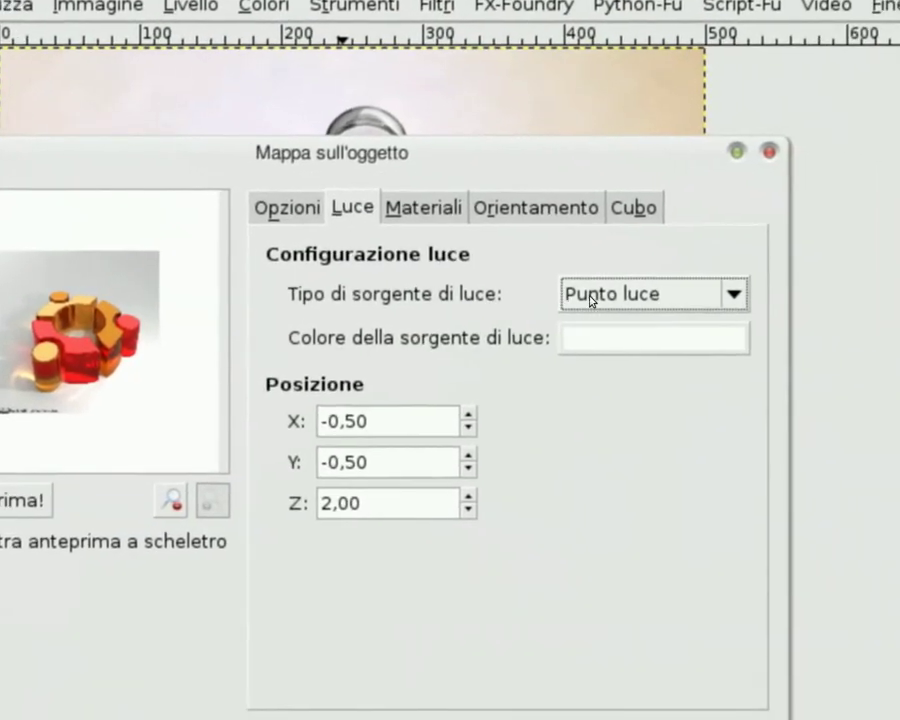
{"action": "left_click", "coordinate": [592, 296]}
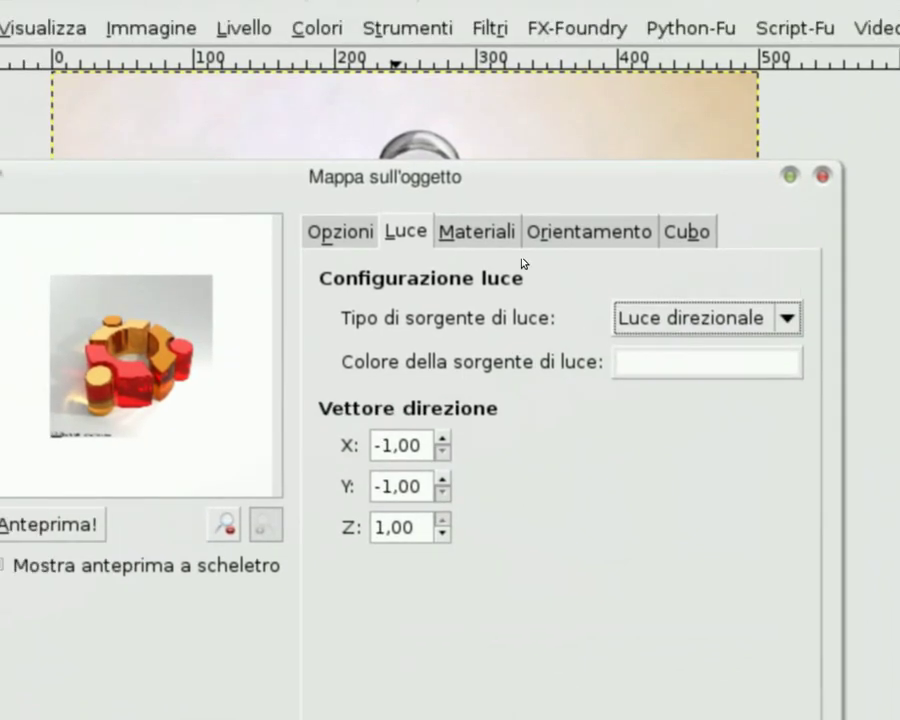
{"action": "left_click", "coordinate": [418, 188]}
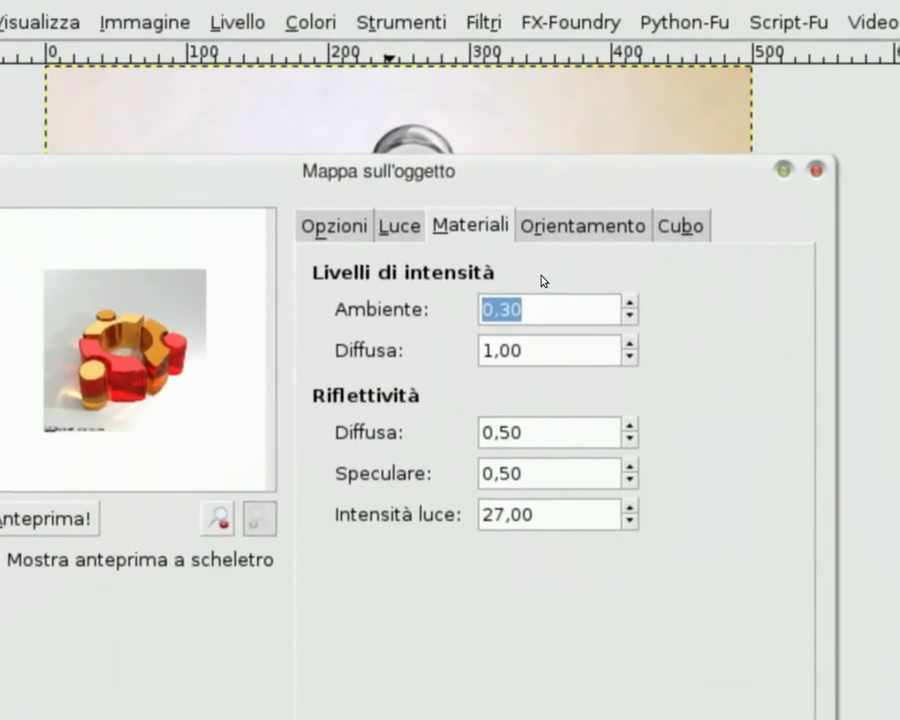
{"action": "left_click", "coordinate": [546, 255]}
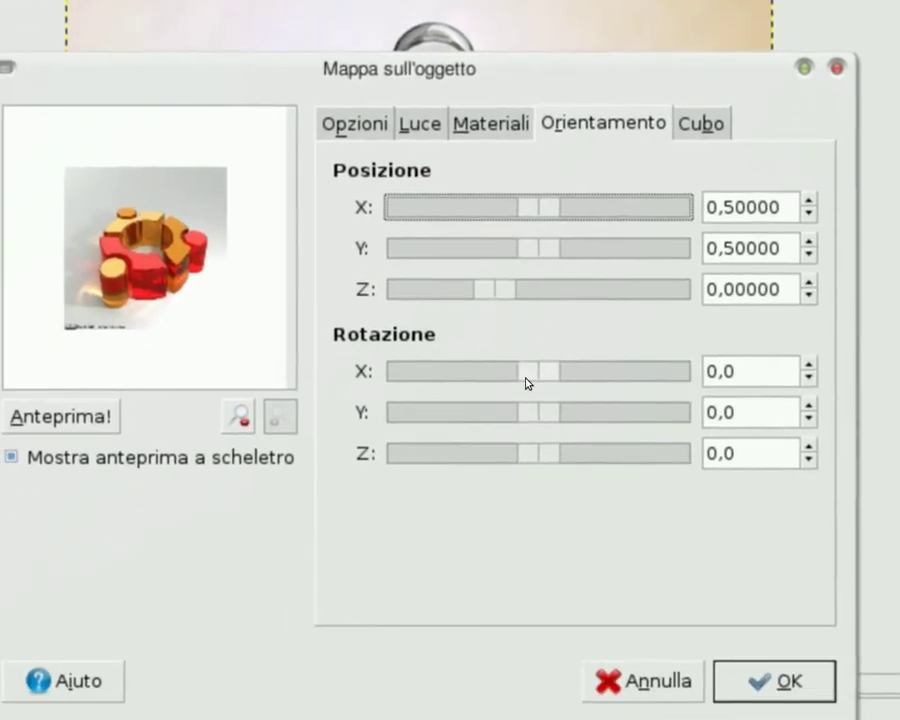
Step: Rotate the cube to 29.3 on X and -180.0 on Y and refresh the preview
{"action": "left_click_drag", "start_coordinate": [526, 382], "coordinate": [537, 378]}
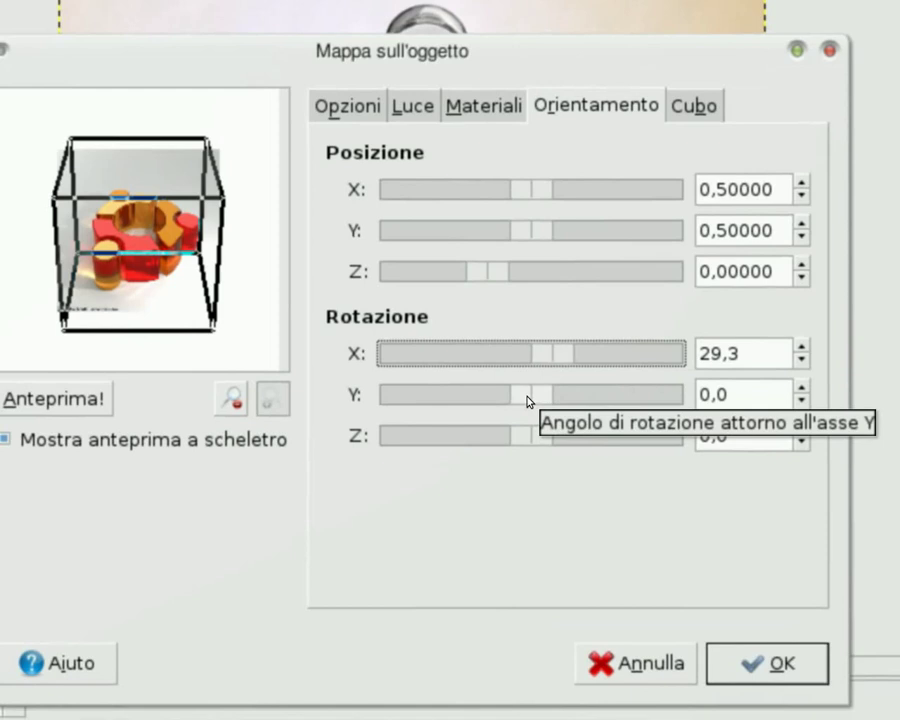
{"action": "left_click_drag", "start_coordinate": [528, 402], "coordinate": [460, 398]}
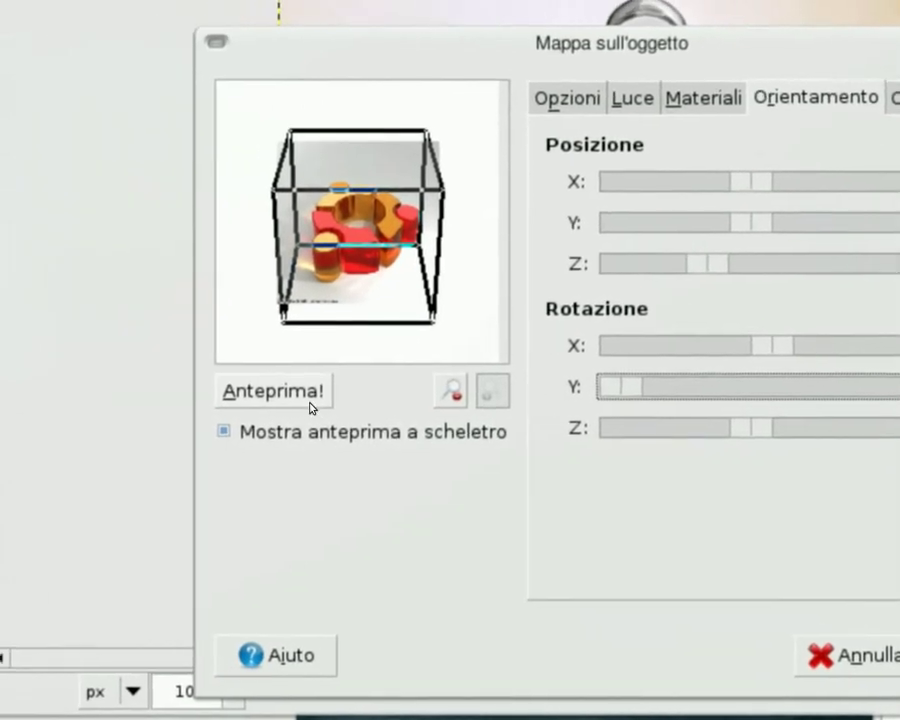
{"action": "left_click", "coordinate": [315, 400]}
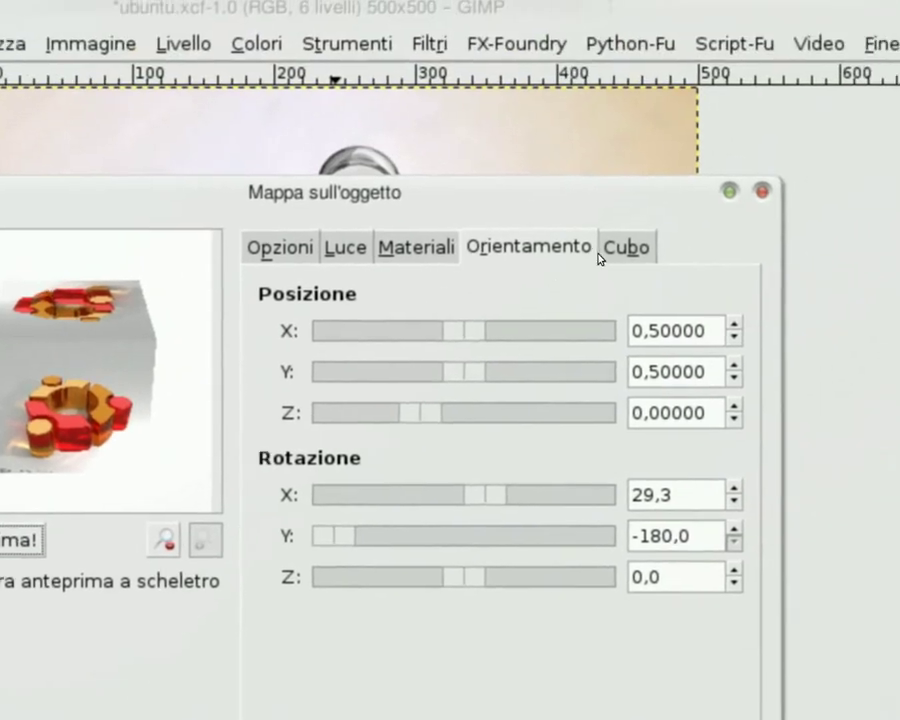
{"action": "left_click", "coordinate": [848, 96]}
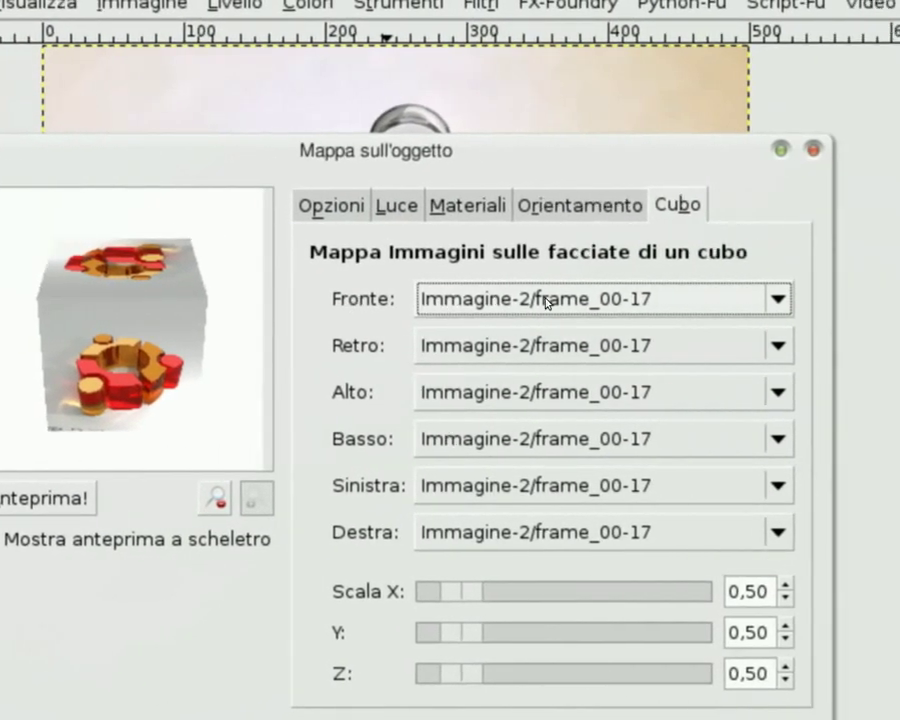
Step: Put ubuntu.xcf layers 1-2, 2-3 and 3-4 on the front, back and top faces
{"action": "left_click", "coordinate": [612, 297]}
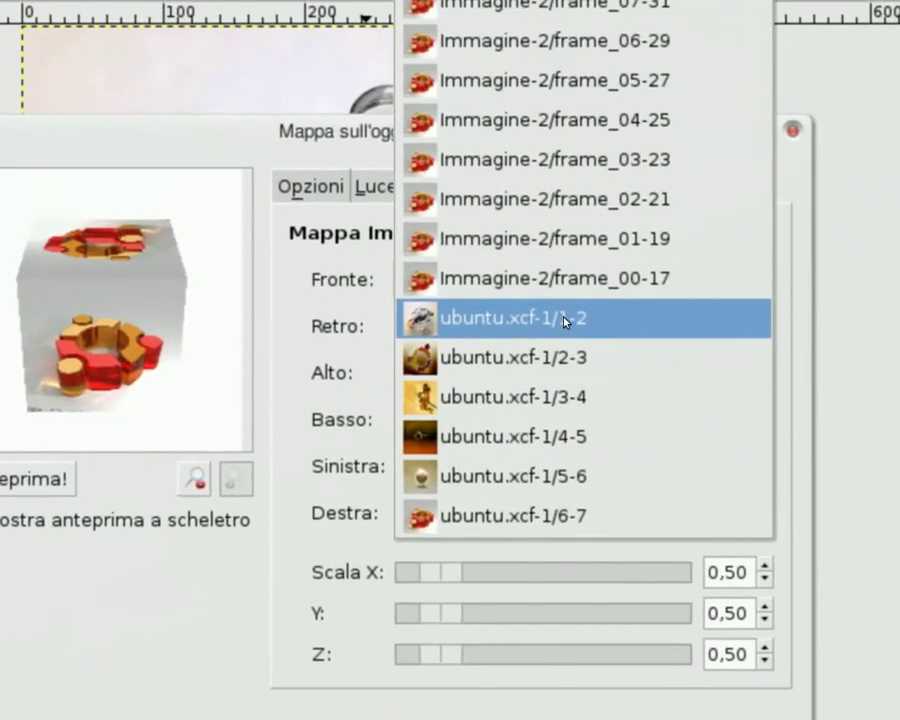
{"action": "left_click", "coordinate": [565, 315]}
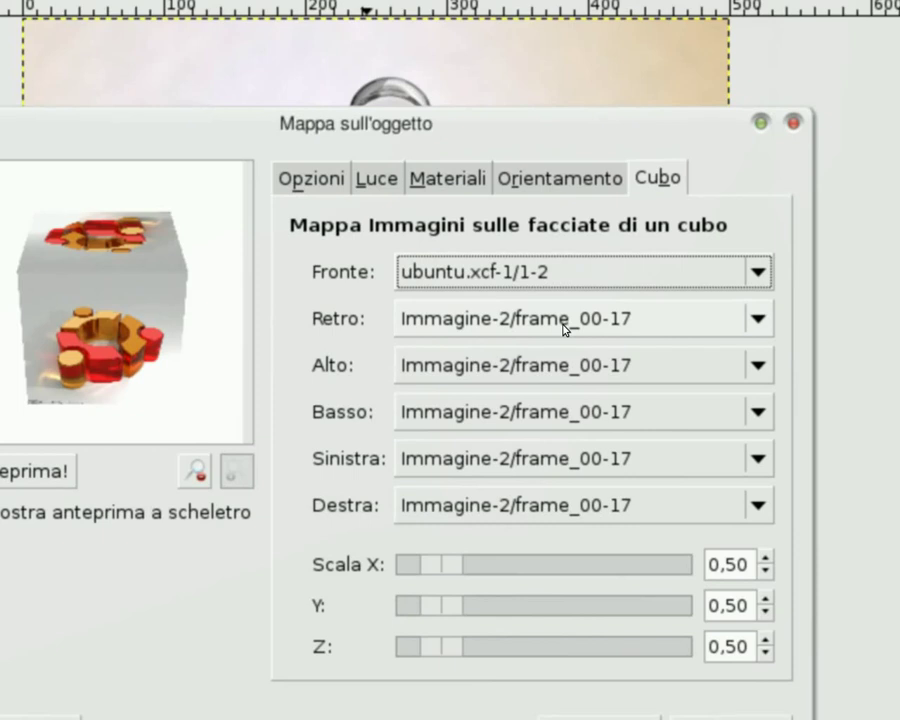
{"action": "left_click", "coordinate": [565, 328]}
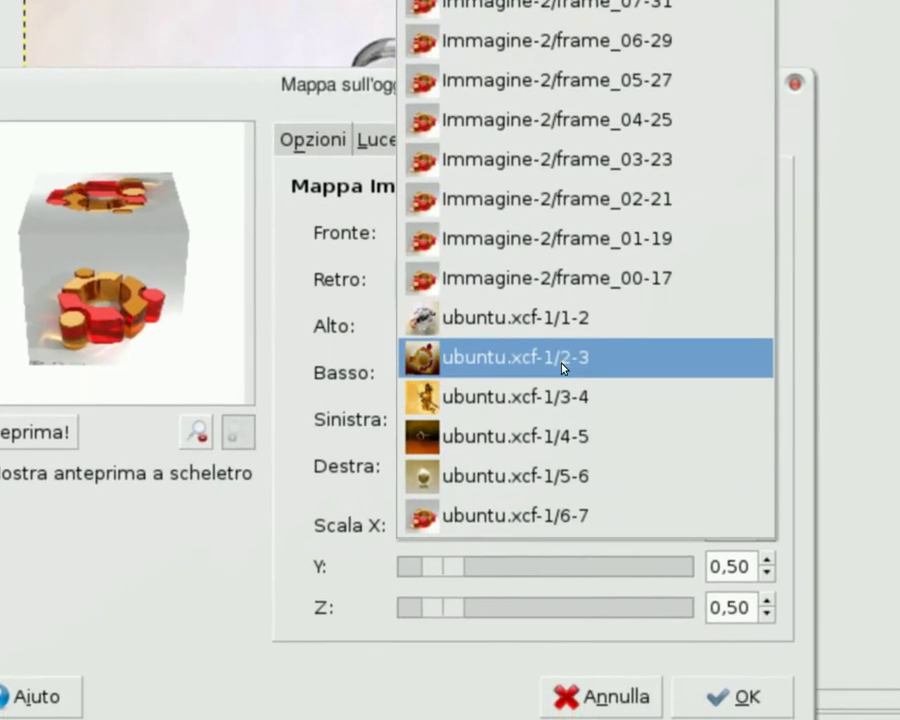
{"action": "left_click", "coordinate": [565, 396]}
{"action": "left_click", "coordinate": [565, 332]}
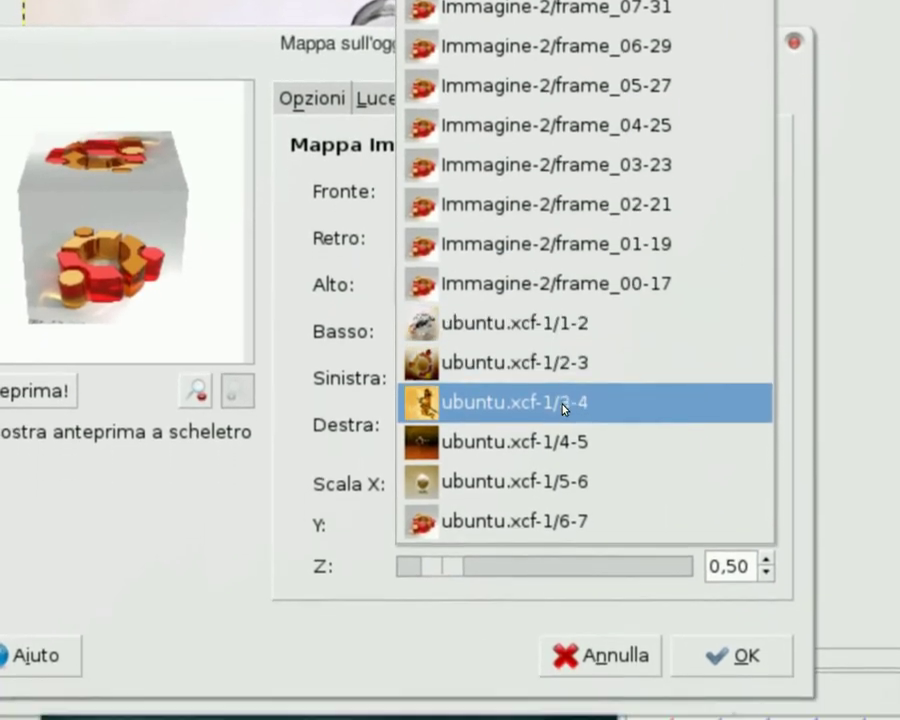
{"action": "left_click", "coordinate": [565, 433]}
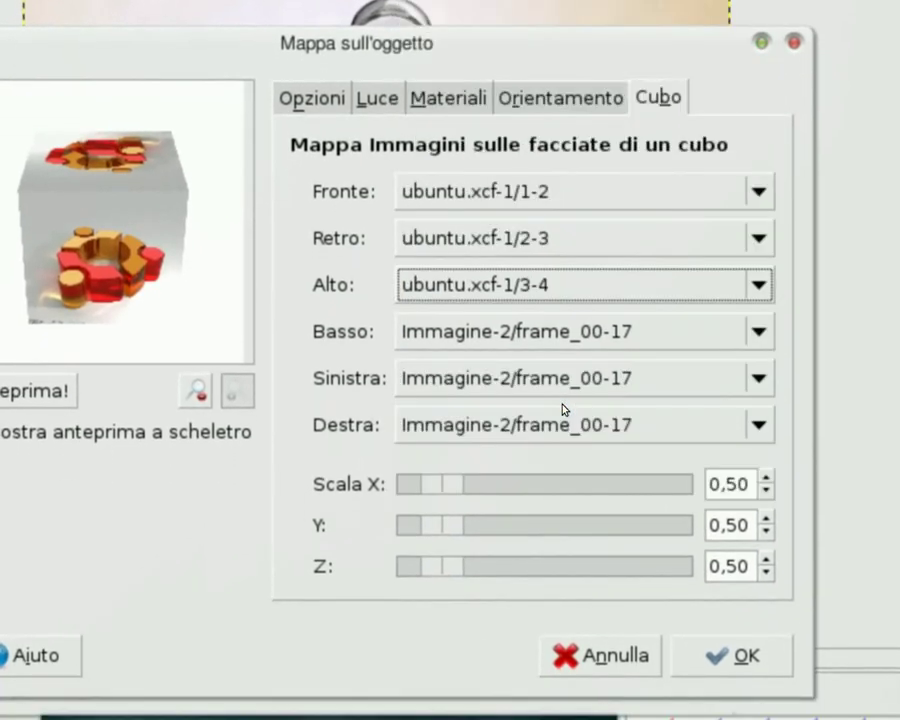
Step: Put layers 4-5, 5-6 and 6-7 on the bottom, left and right faces, preview and confirm
{"action": "left_click", "coordinate": [566, 368]}
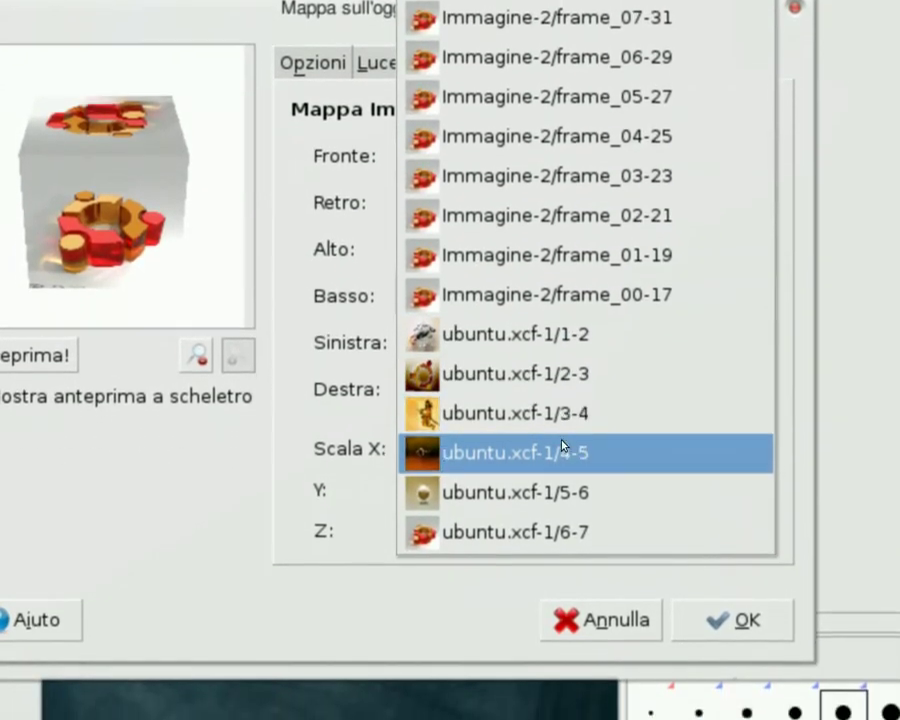
{"action": "left_click", "coordinate": [566, 524]}
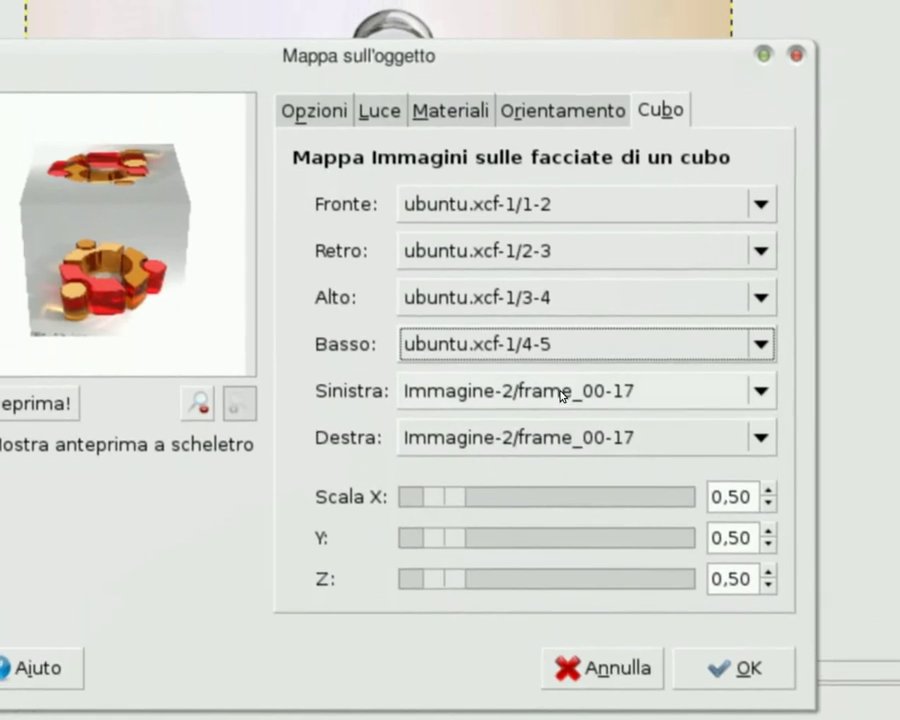
{"action": "left_click", "coordinate": [562, 336]}
{"action": "left_click", "coordinate": [557, 556]}
{"action": "left_click", "coordinate": [547, 410]}
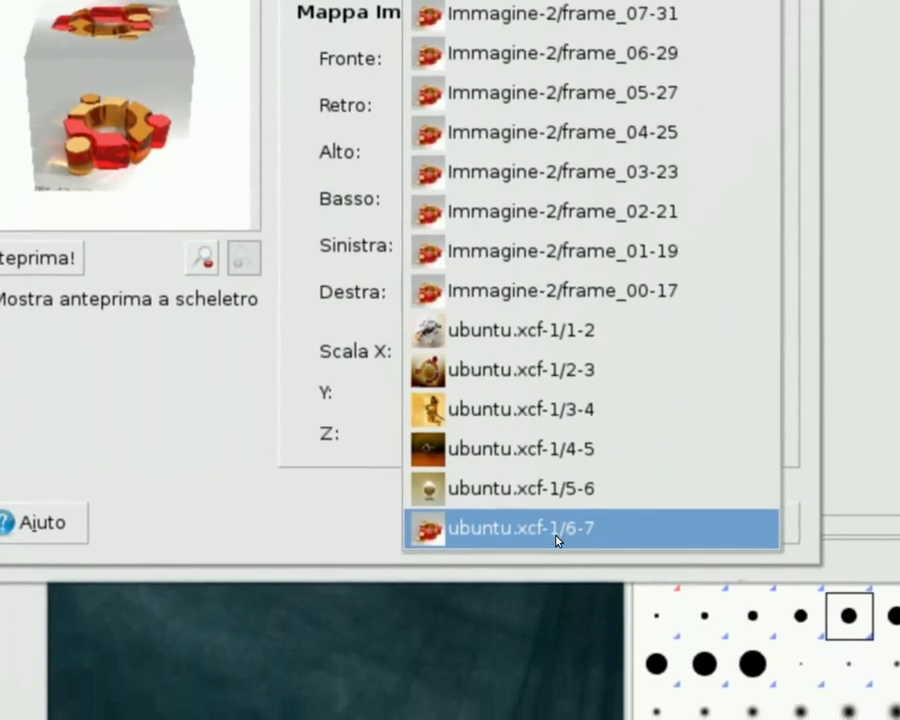
{"action": "left_click", "coordinate": [557, 535]}
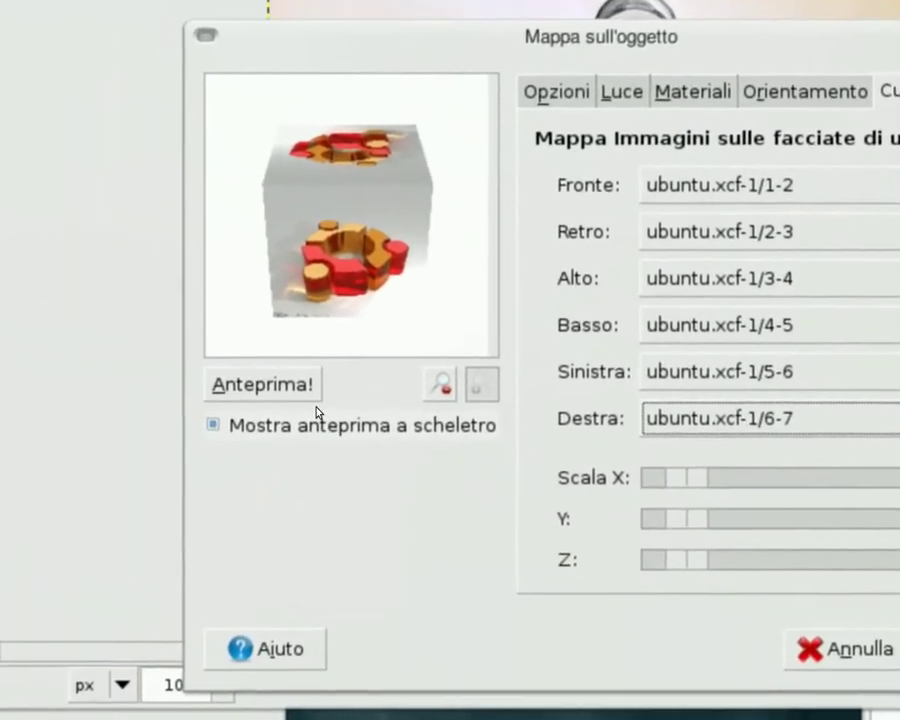
{"action": "left_click", "coordinate": [296, 394]}
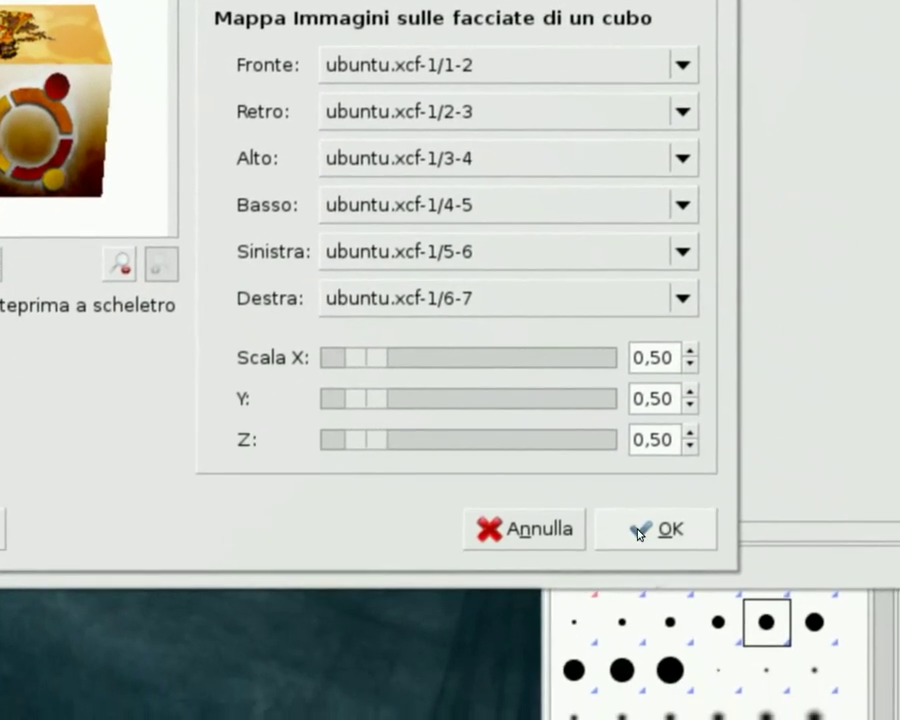
{"action": "left_click", "coordinate": [640, 530]}
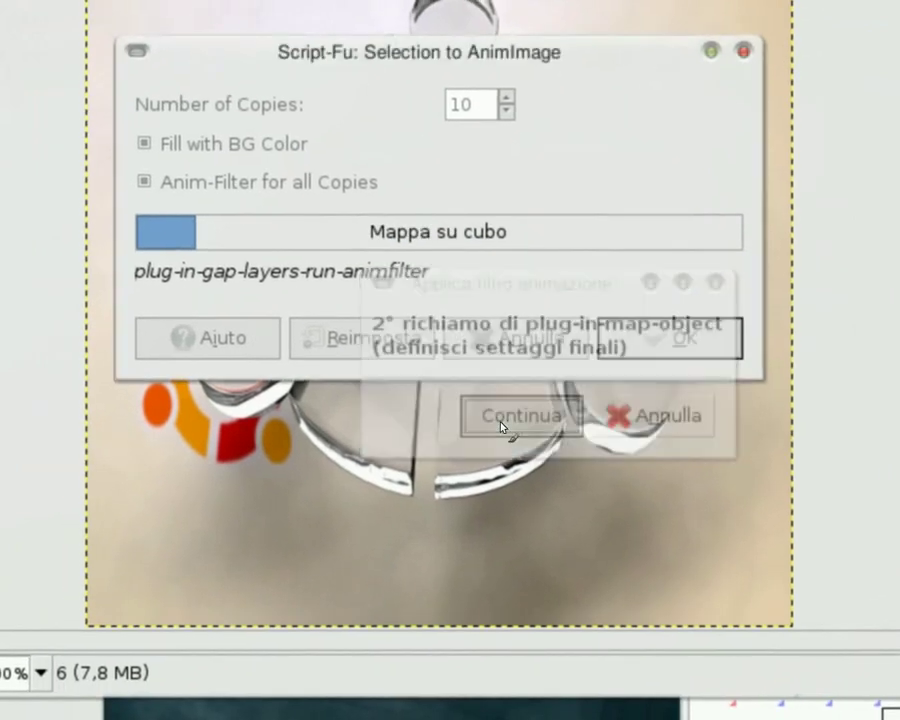
Step: Set the final cube Y rotation to 180 and apply the mapping across all frames
{"action": "left_click", "coordinate": [503, 425]}
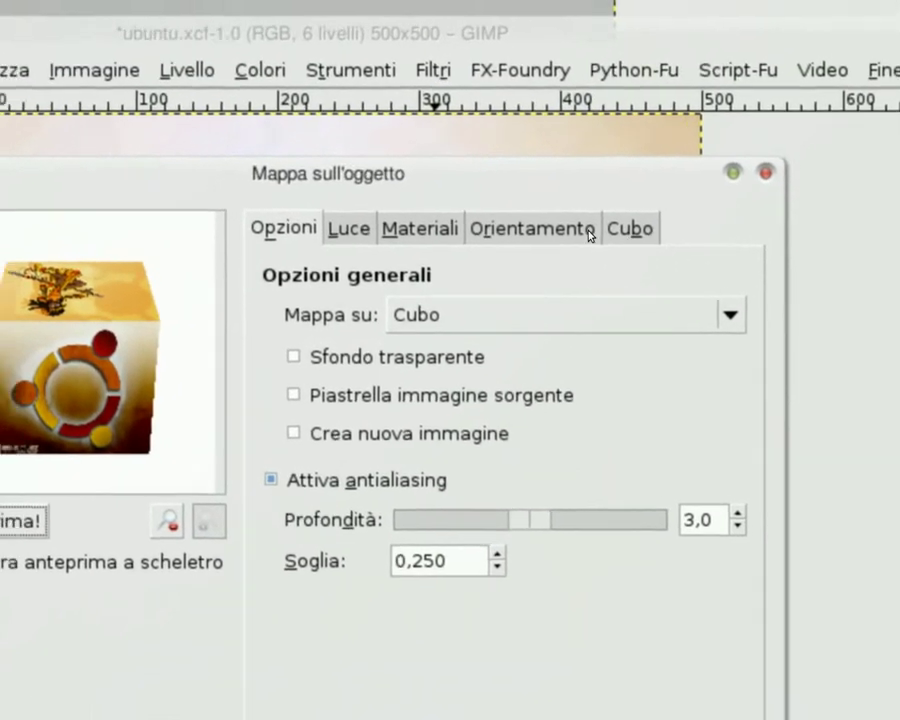
{"action": "left_click", "coordinate": [588, 230]}
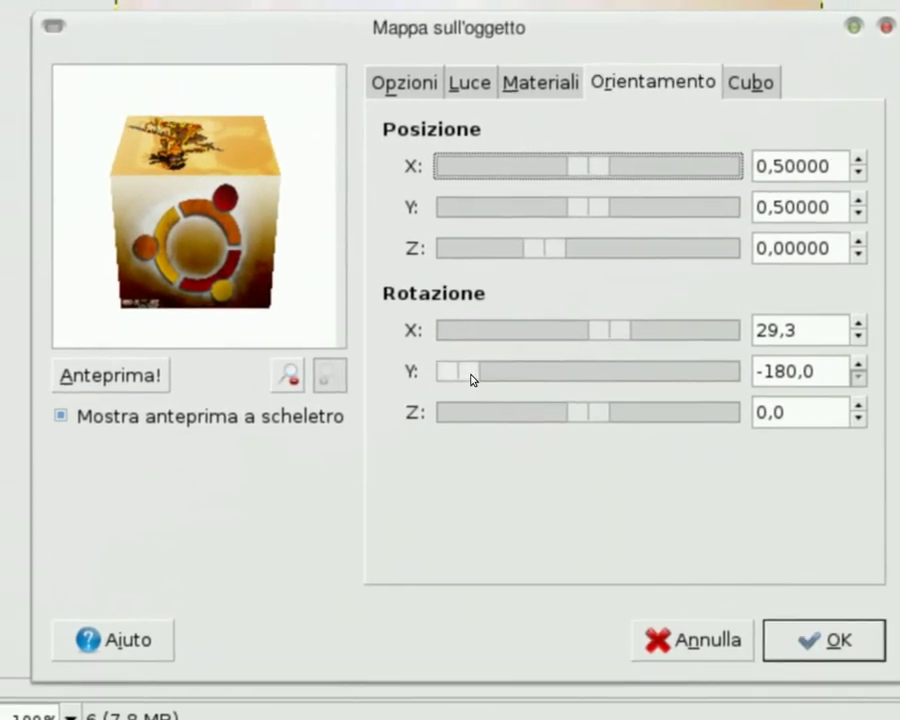
{"action": "left_click_drag", "start_coordinate": [469, 379], "coordinate": [609, 384]}
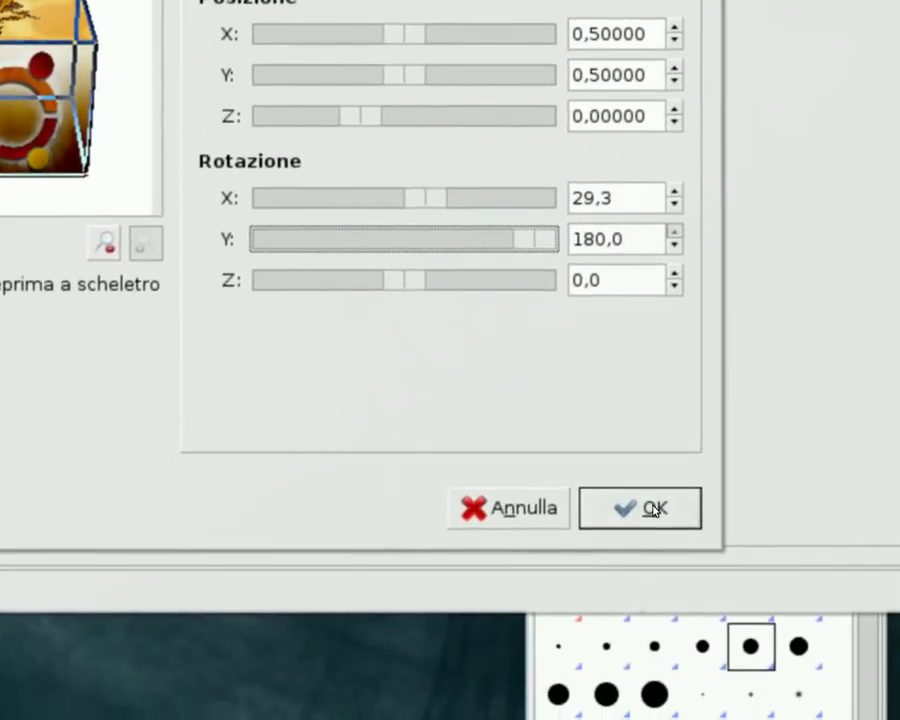
{"action": "left_click", "coordinate": [666, 552]}
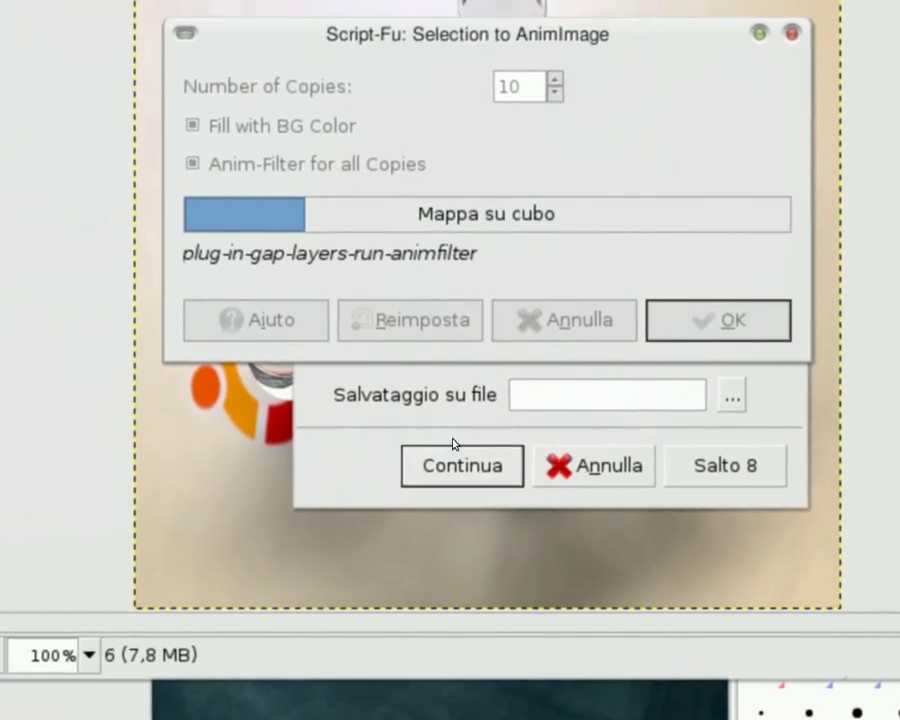
{"action": "left_click", "coordinate": [440, 418]}
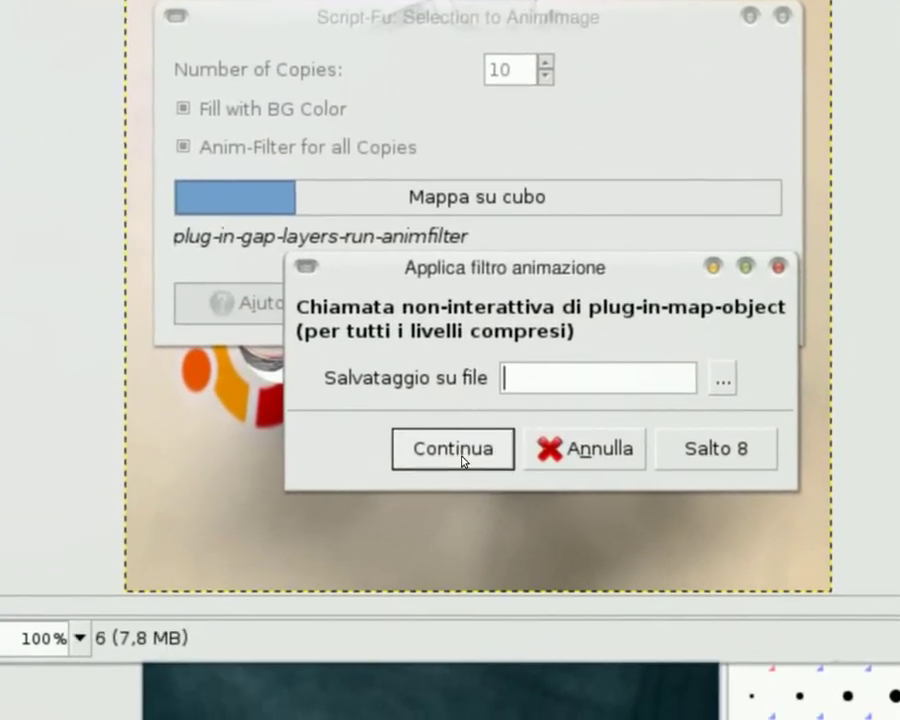
{"action": "left_click", "coordinate": [463, 458]}
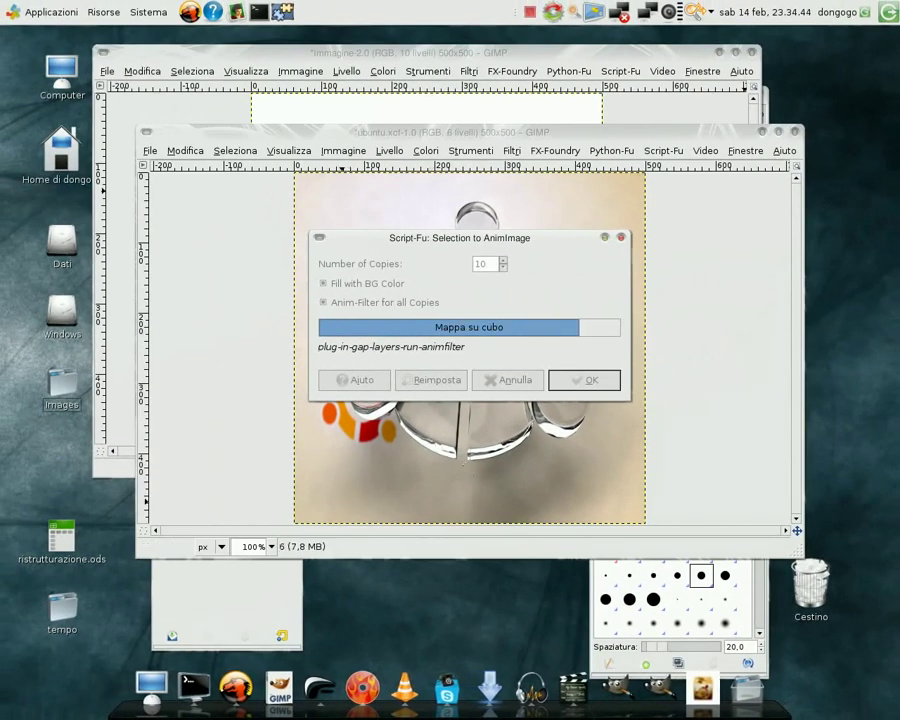
Step: Bring the new cube image and its Layers dock forward and scroll through the frames
{"action": "left_click", "coordinate": [706, 664]}
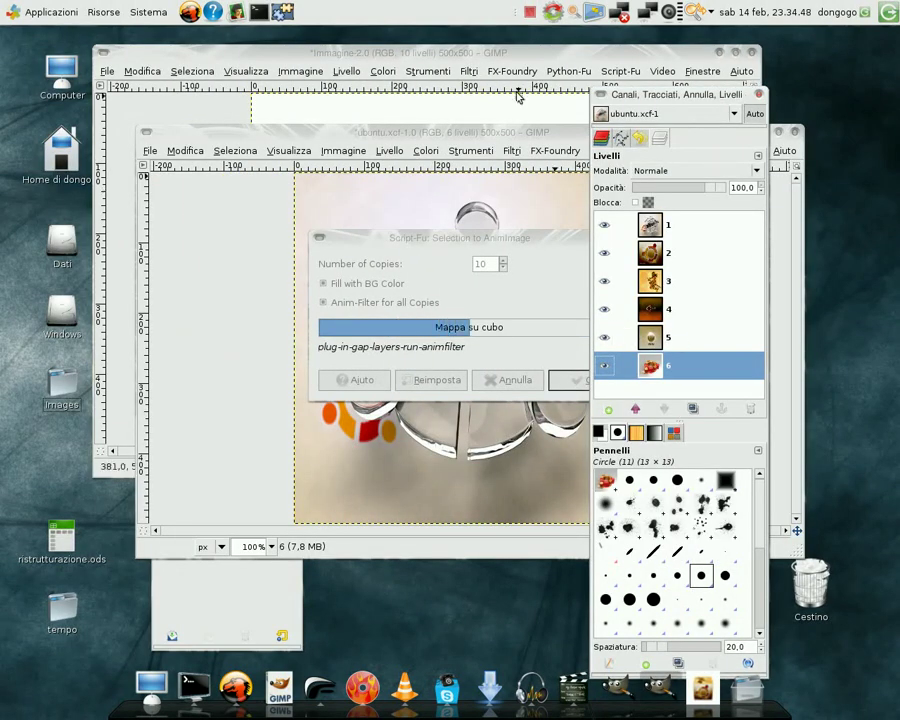
{"action": "left_click", "coordinate": [505, 57]}
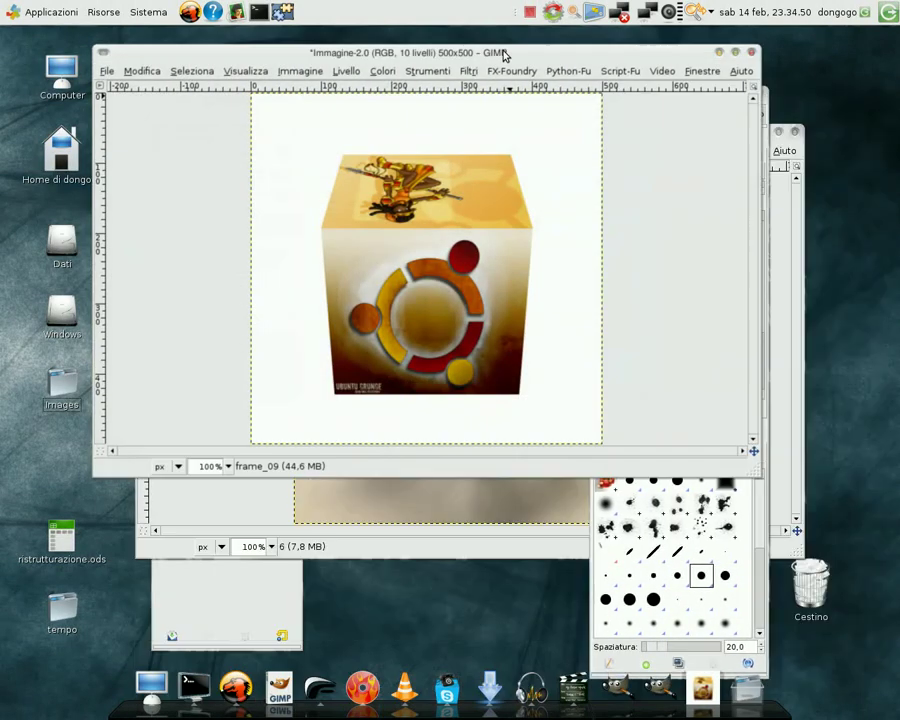
{"action": "left_click", "coordinate": [760, 550]}
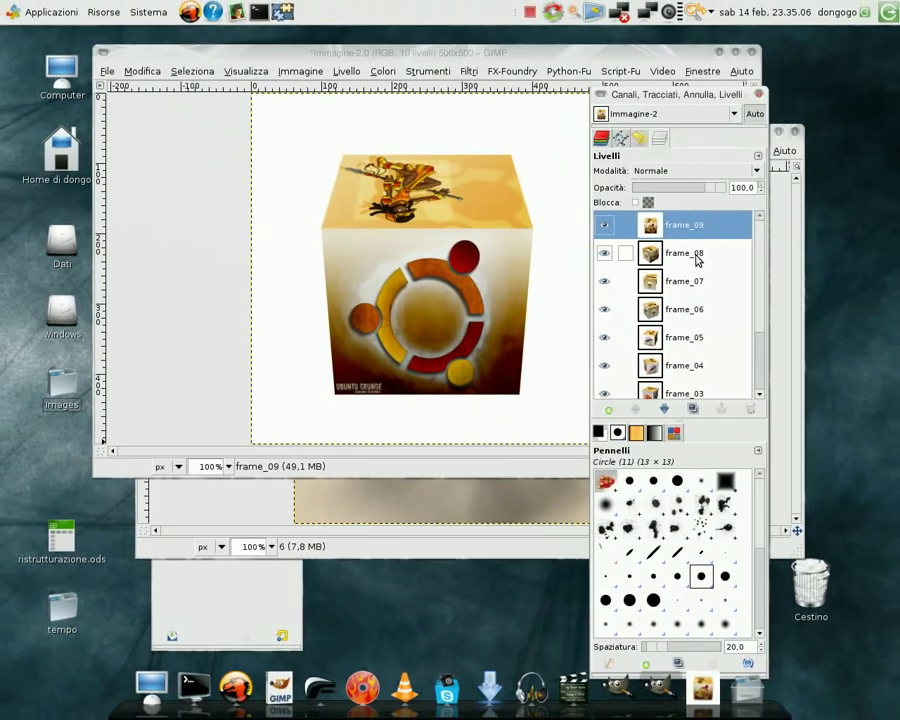
{"action": "scroll", "coordinate": [760, 265], "scroll_direction": "down", "scroll_amount": 2}
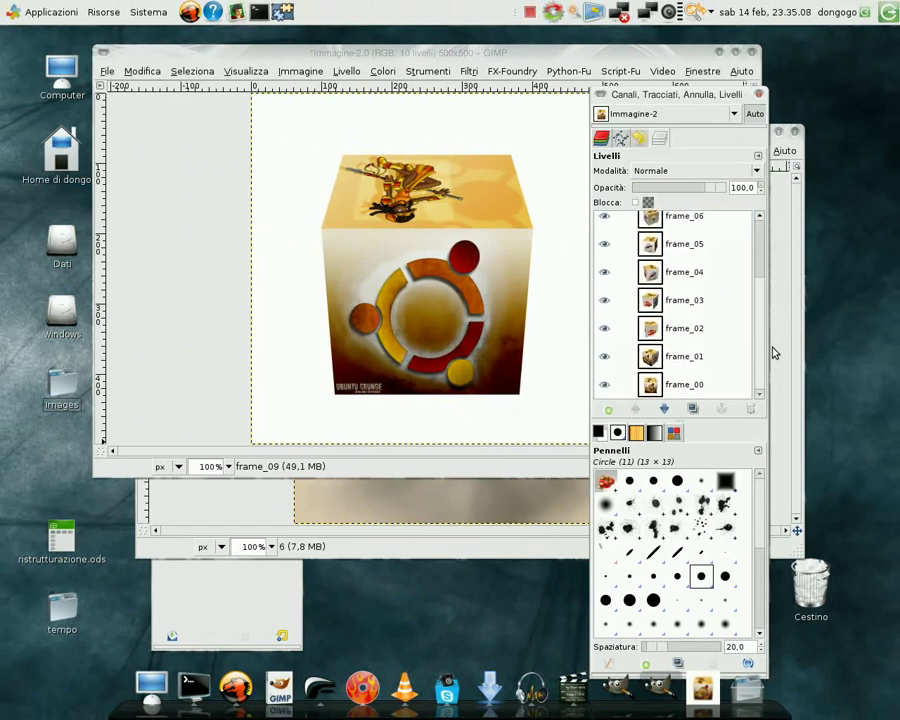
{"action": "scroll", "coordinate": [760, 286], "scroll_direction": "up", "scroll_amount": 1}
{"action": "scroll", "coordinate": [720, 260], "scroll_direction": "up", "scroll_amount": 1}
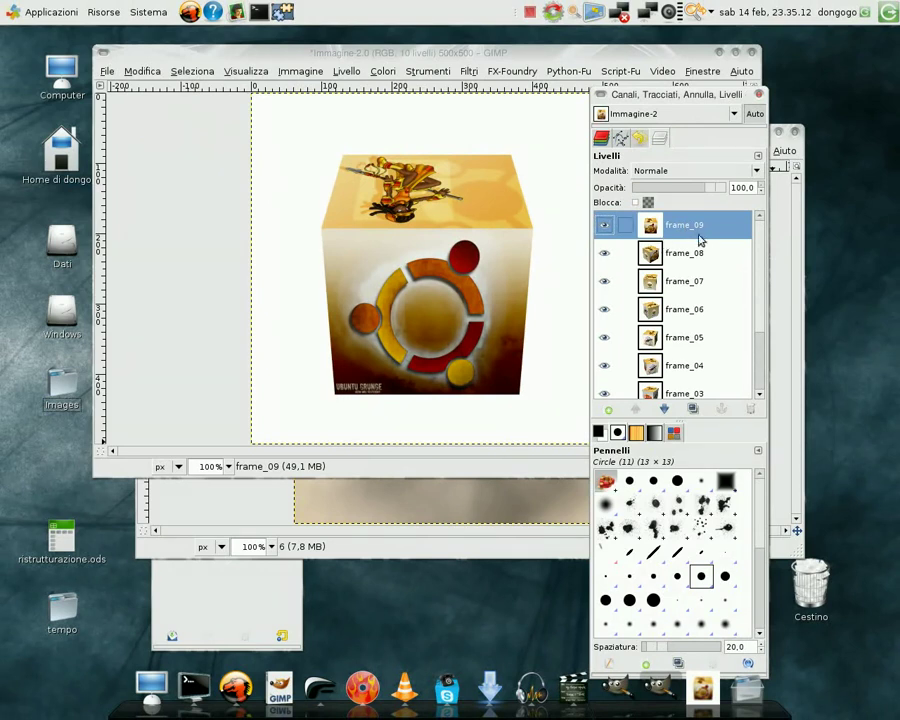
{"action": "scroll", "coordinate": [760, 290], "scroll_direction": "down", "scroll_amount": 3}
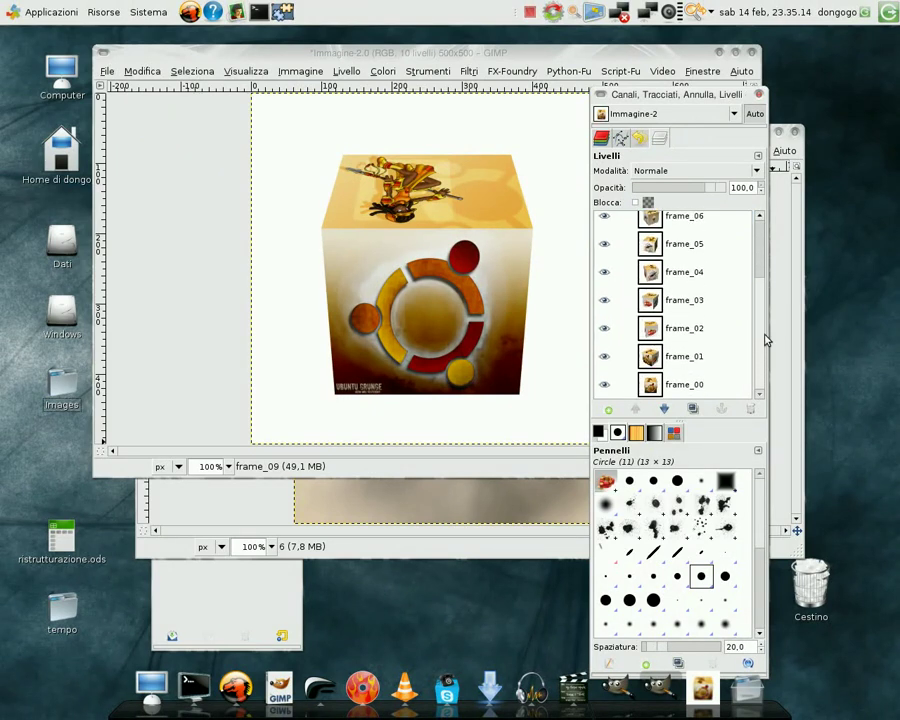
Step: Delete the frame_00 layer and make frame_01 the active layer
{"action": "left_click", "coordinate": [657, 392]}
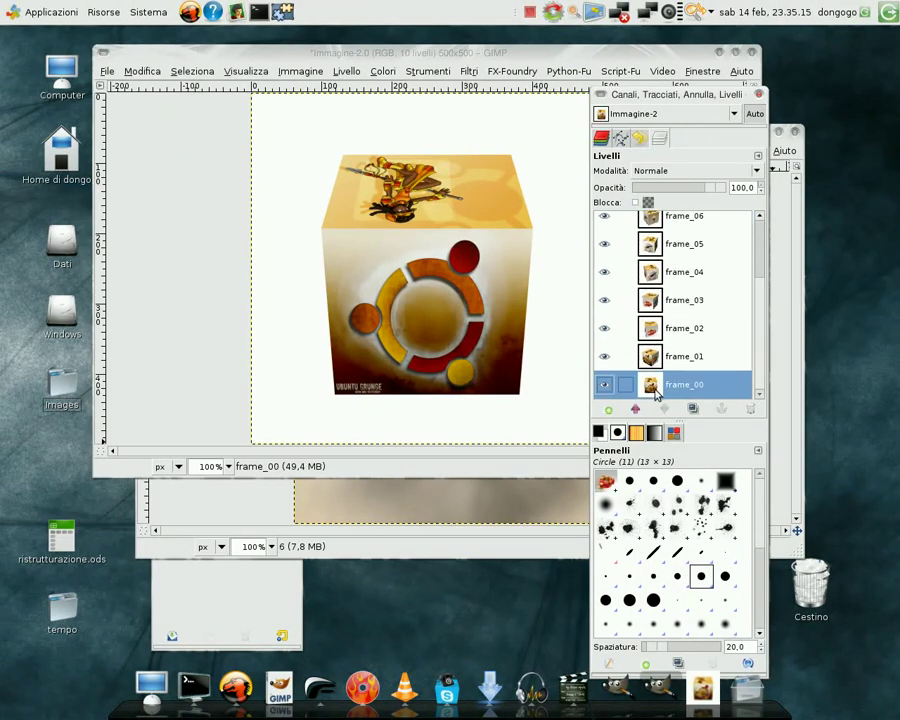
{"action": "left_click", "coordinate": [752, 410]}
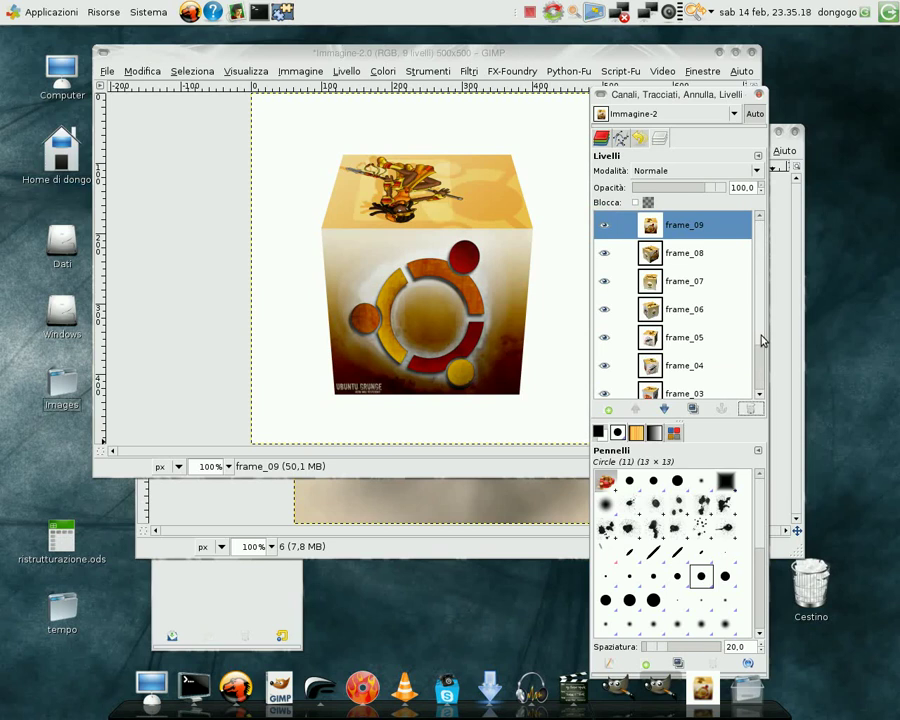
{"action": "left_click_drag", "start_coordinate": [760, 340], "coordinate": [775, 398]}
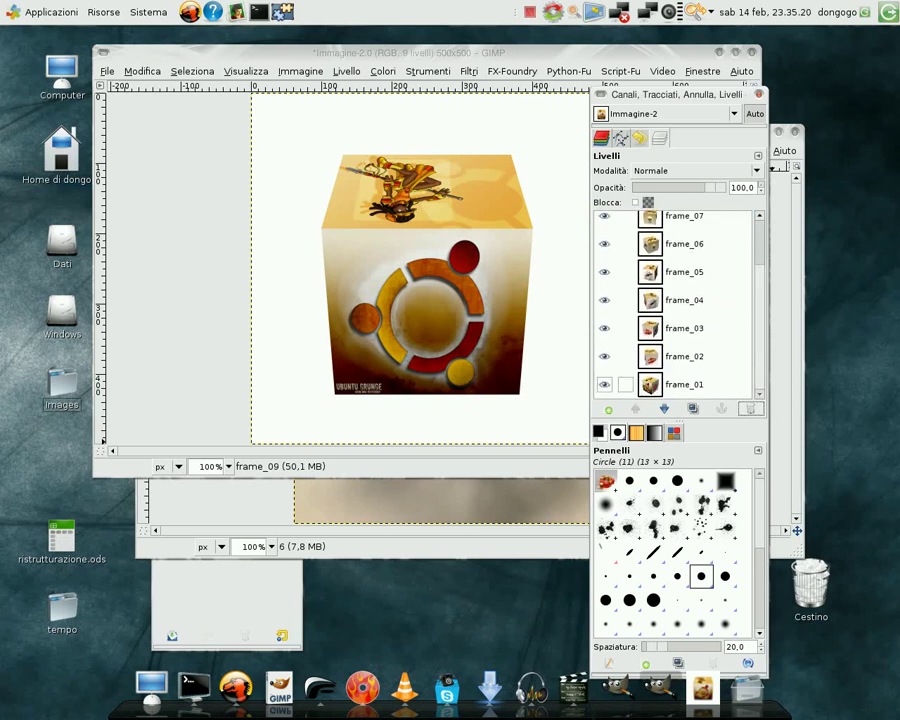
{"action": "left_click", "coordinate": [699, 390]}
{"action": "left_click_drag", "start_coordinate": [759, 387], "coordinate": [697, 232]}
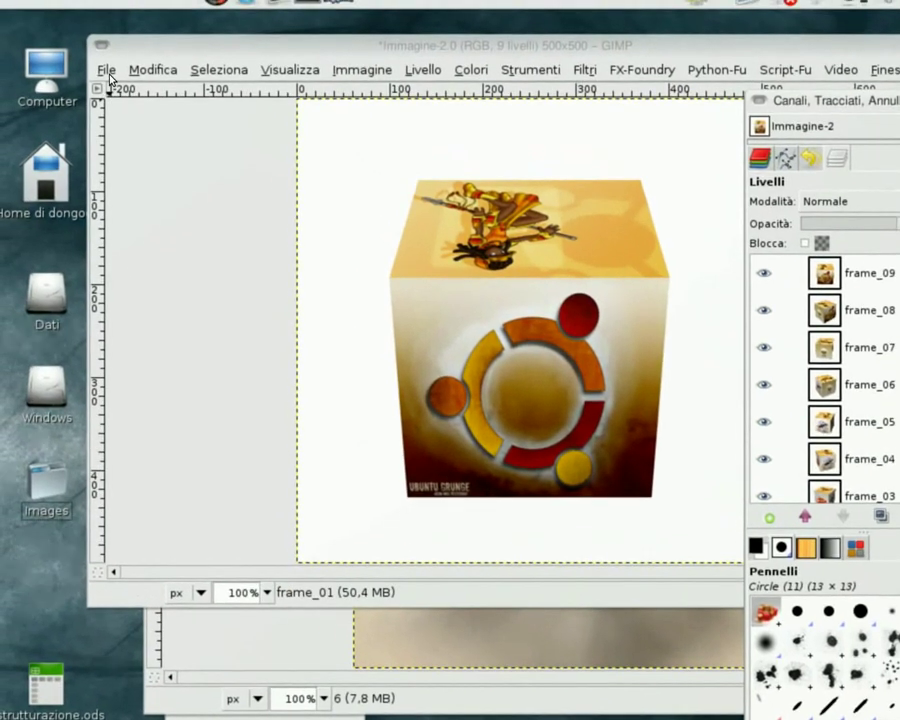
Step: Save the image as cuberotate.gif in the Scrivania folder
{"action": "left_click", "coordinate": [106, 70]}
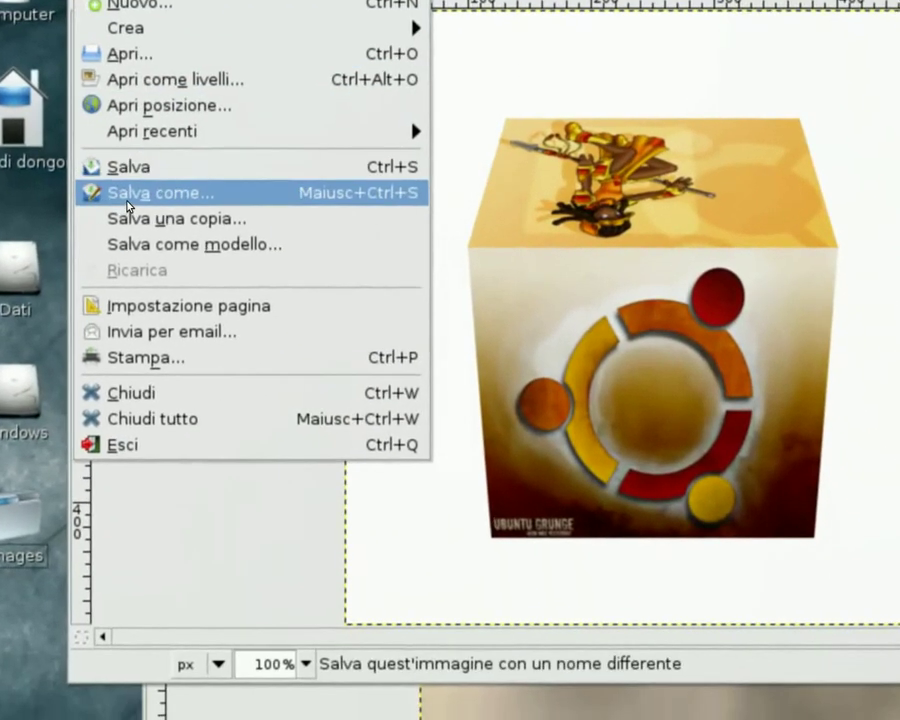
{"action": "left_click", "coordinate": [128, 206]}
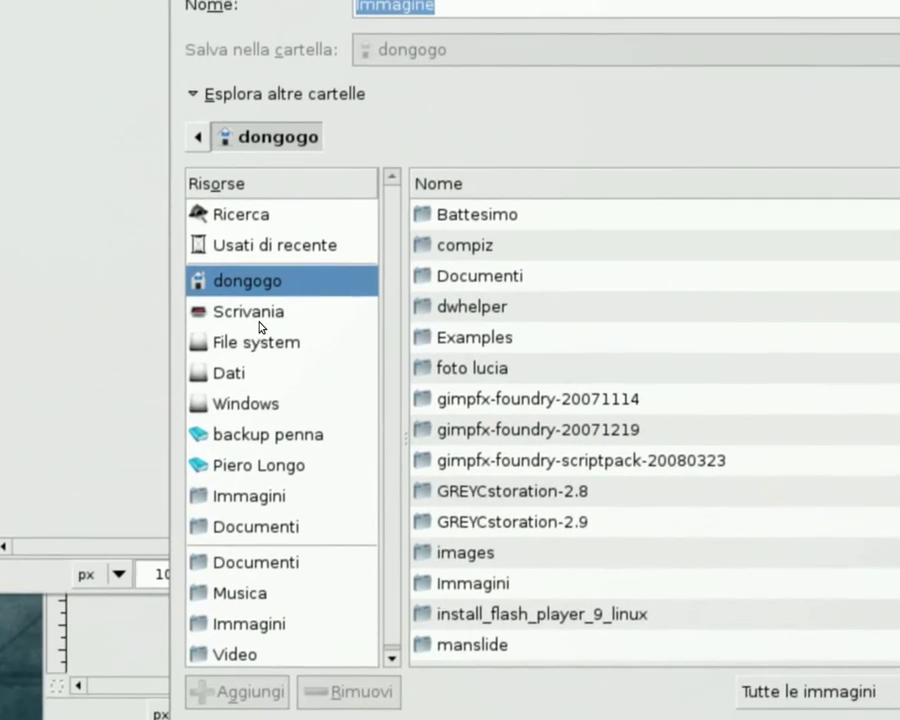
{"action": "left_click", "coordinate": [338, 404]}
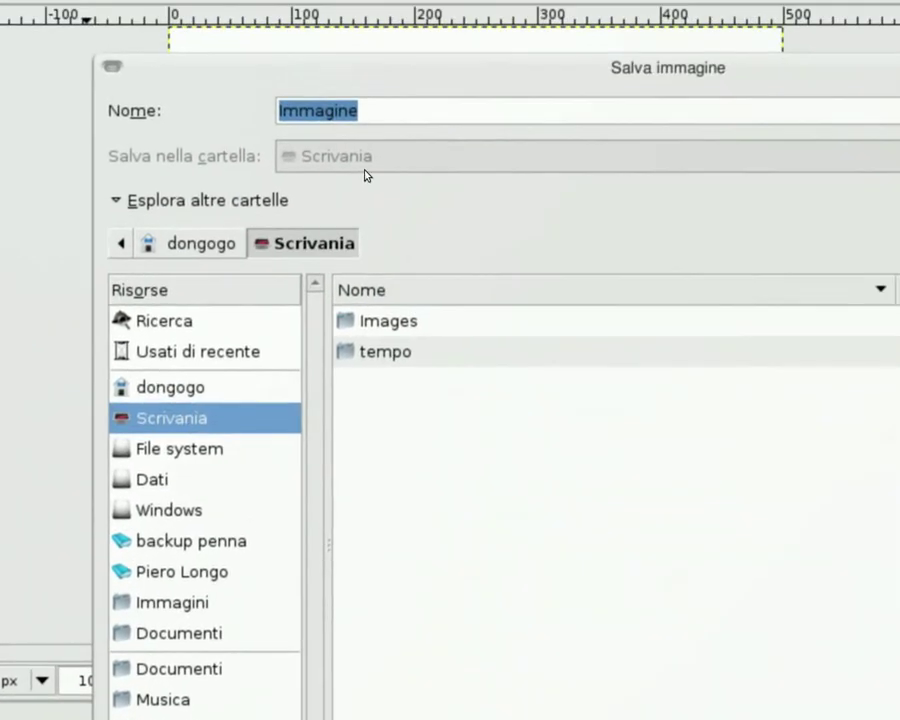
{"action": "left_click_drag", "start_coordinate": [386, 111], "coordinate": [276, 111]}
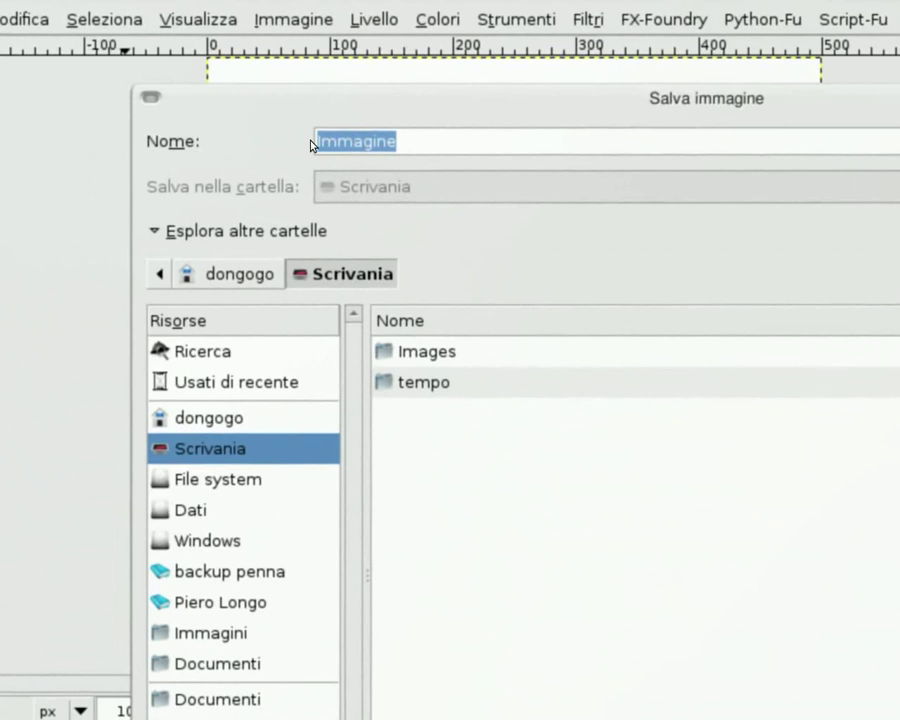
{"action": "type", "text": "cuberotat"}
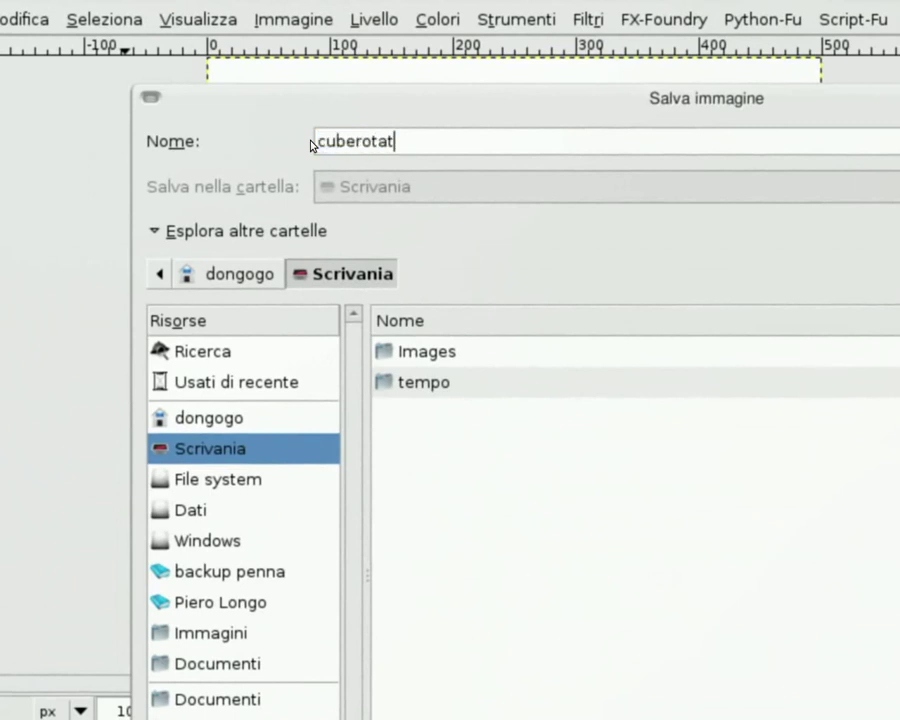
{"action": "type", "text": "e.gif"}
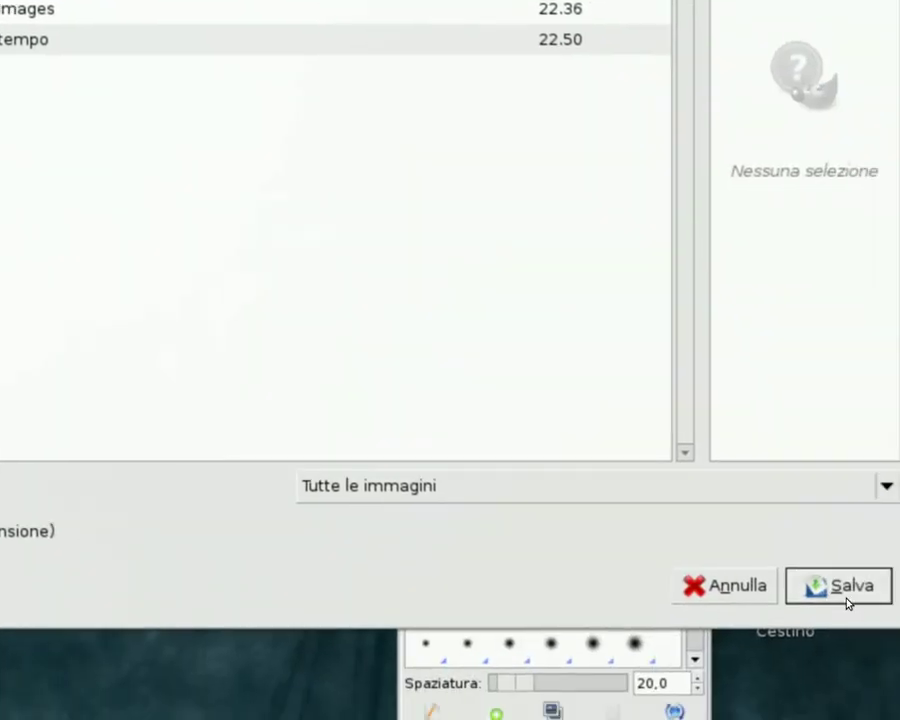
{"action": "left_click", "coordinate": [844, 594]}
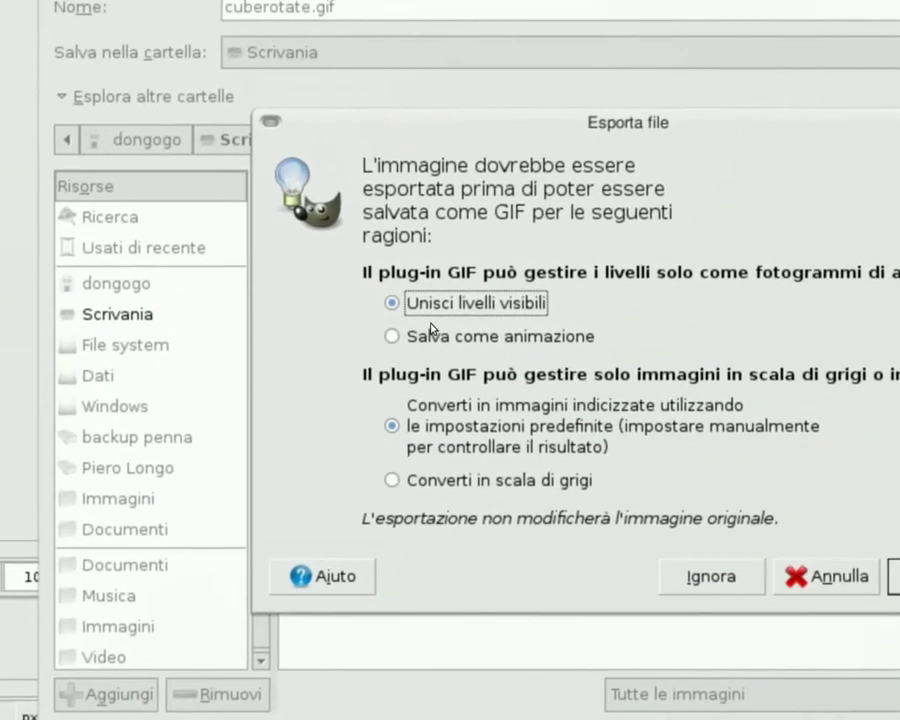
Step: Export the GIF as a looping animation with a 180 ms frame delay
{"action": "left_click", "coordinate": [461, 334]}
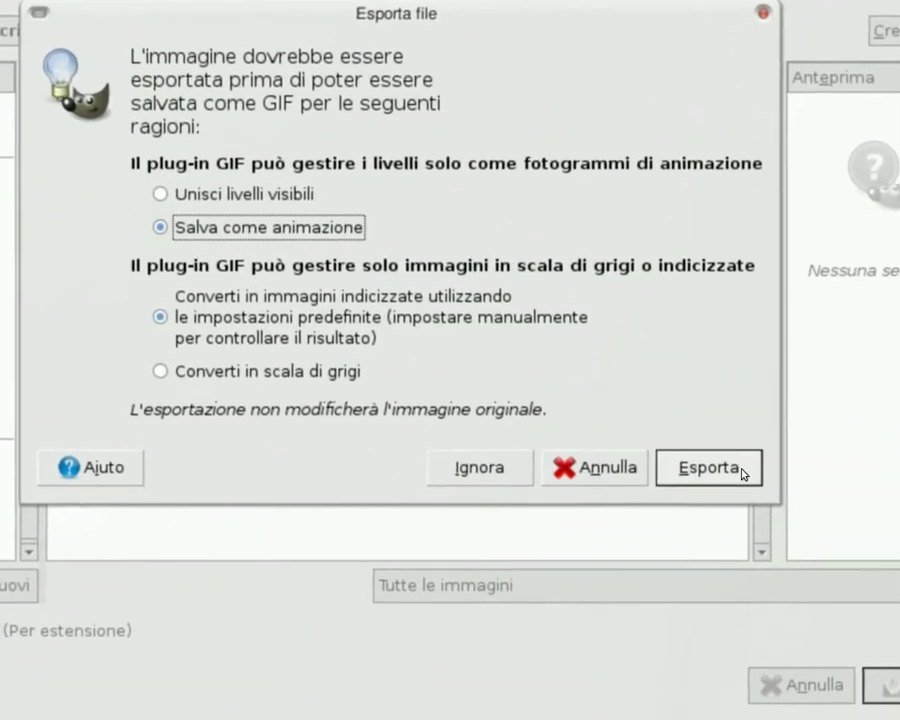
{"action": "left_click", "coordinate": [739, 473]}
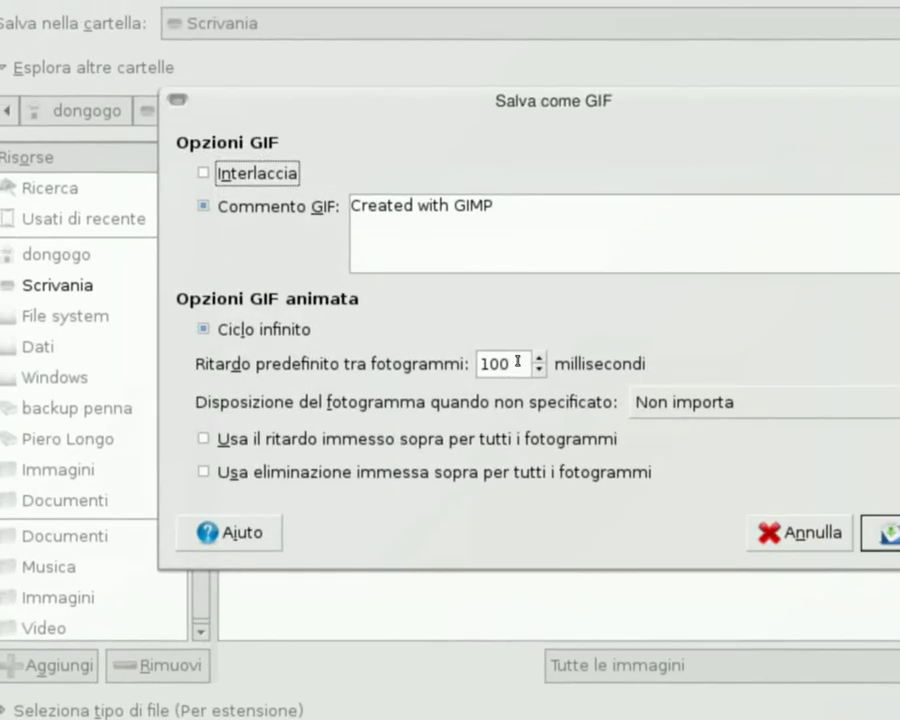
{"action": "double_click", "coordinate": [500, 352]}
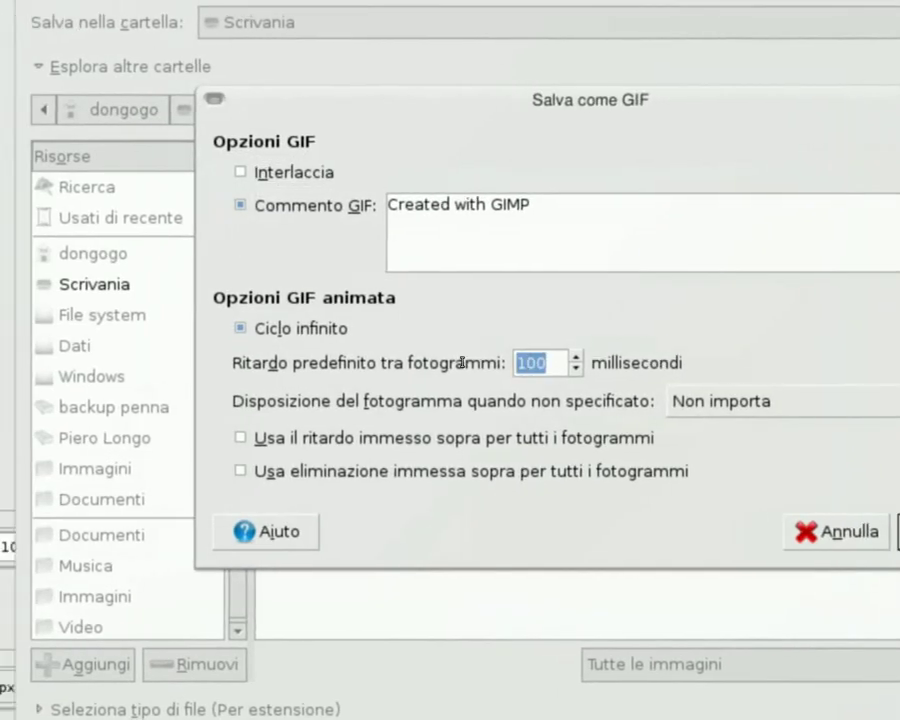
{"action": "type", "text": "1"}
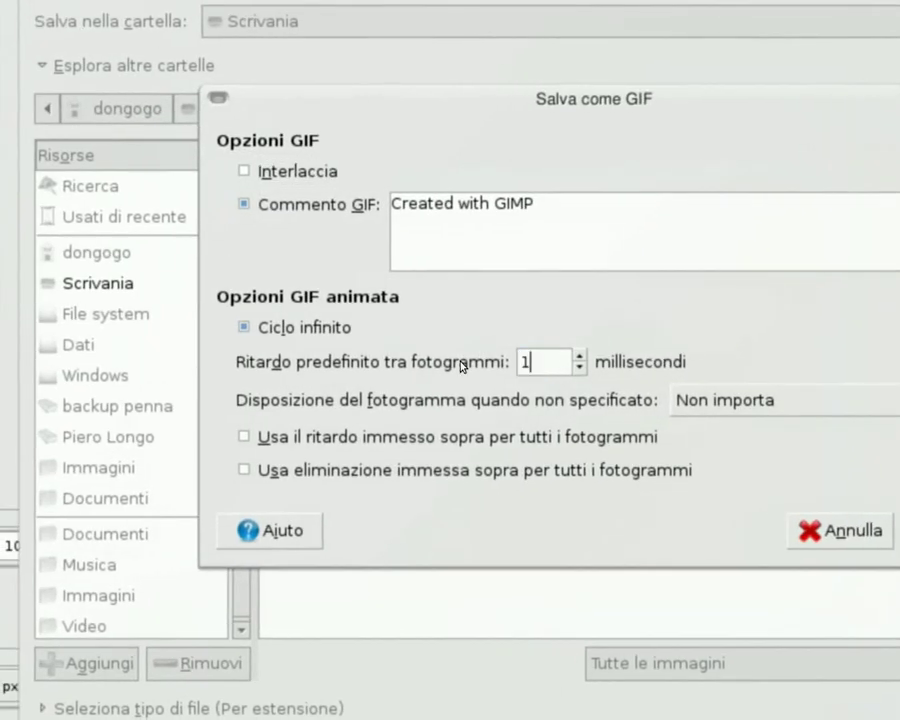
{"action": "type", "text": "80"}
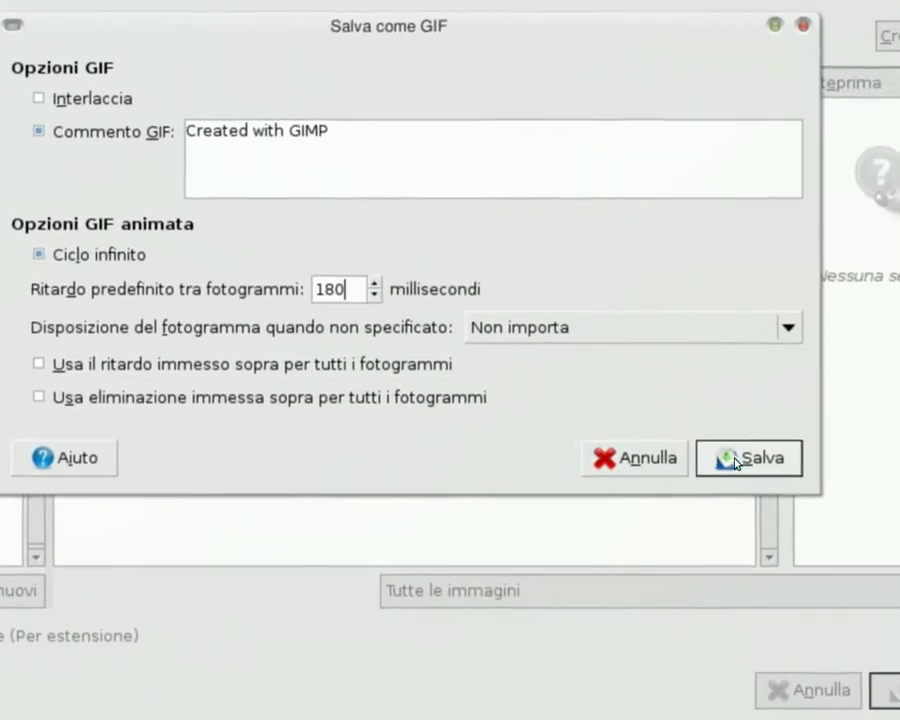
{"action": "left_click", "coordinate": [742, 456]}
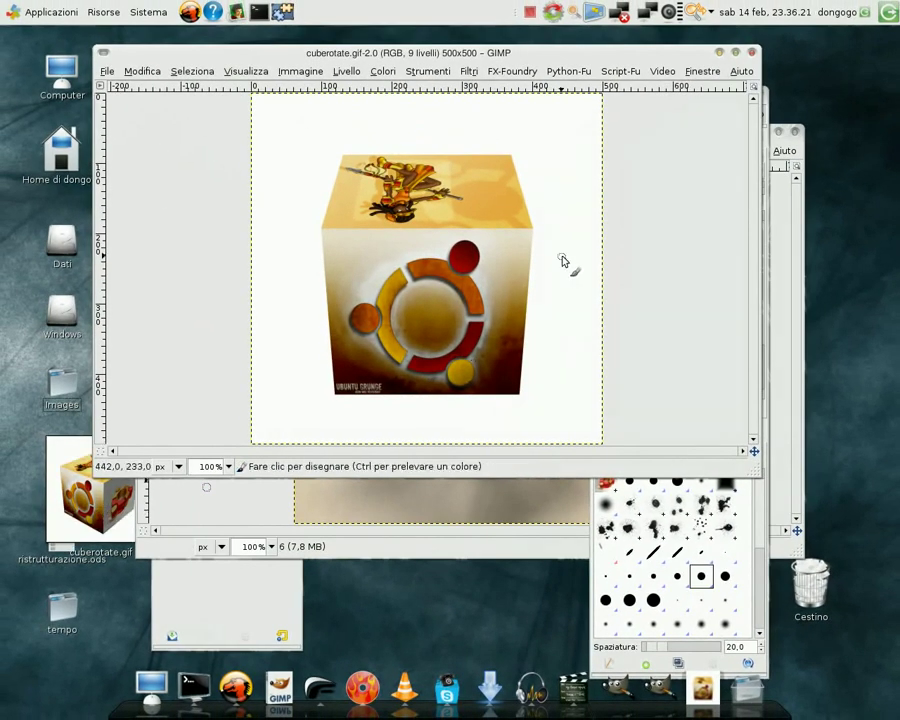
Step: Minimize the cuberotate.gif and ubuntu.xcf windows and bring up the cuberotate.gif desktop icon's context menu
{"action": "left_click", "coordinate": [720, 52]}
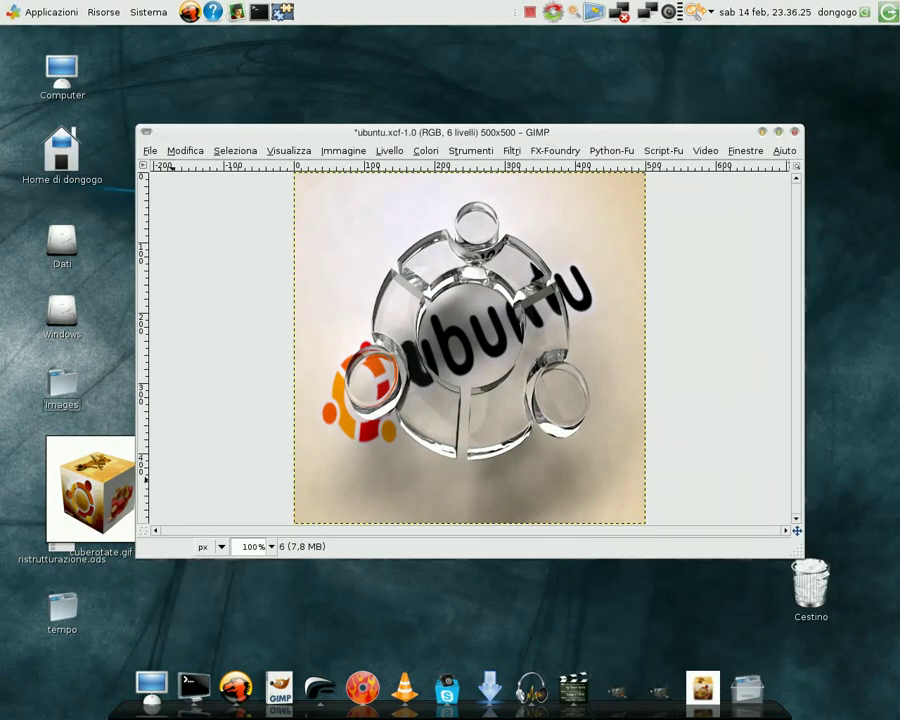
{"action": "left_click", "coordinate": [762, 132]}
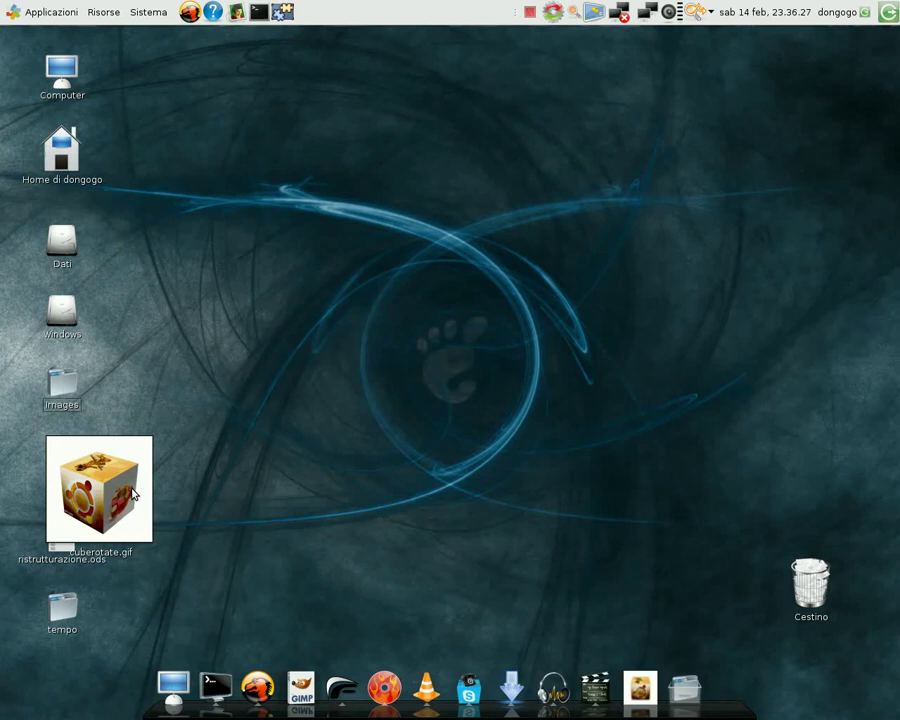
{"action": "right_click", "coordinate": [133, 491]}
{"action": "mouse_move", "coordinate": [228, 256]}
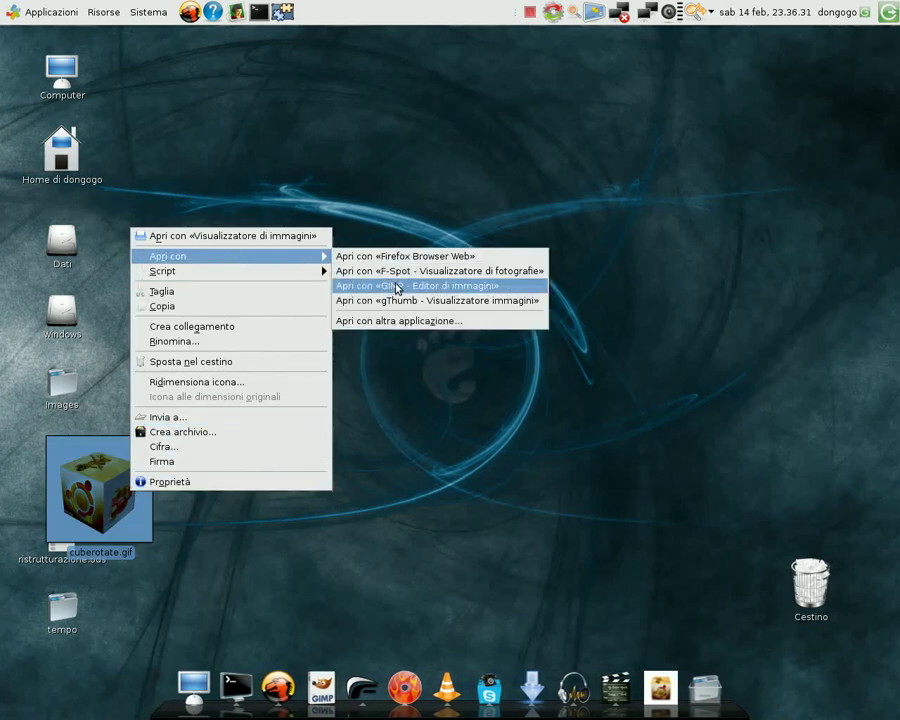
Step: Open cuberotate.gif in gThumb image viewer and move its window toward the centre
{"action": "left_click", "coordinate": [428, 300]}
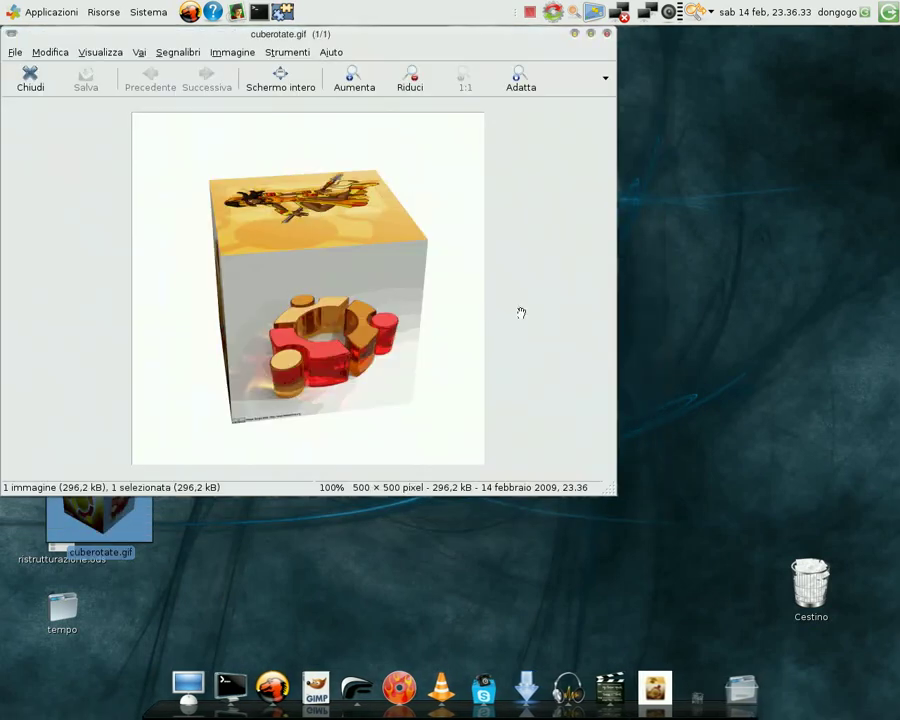
{"action": "left_click_drag", "start_coordinate": [420, 40], "coordinate": [577, 96]}
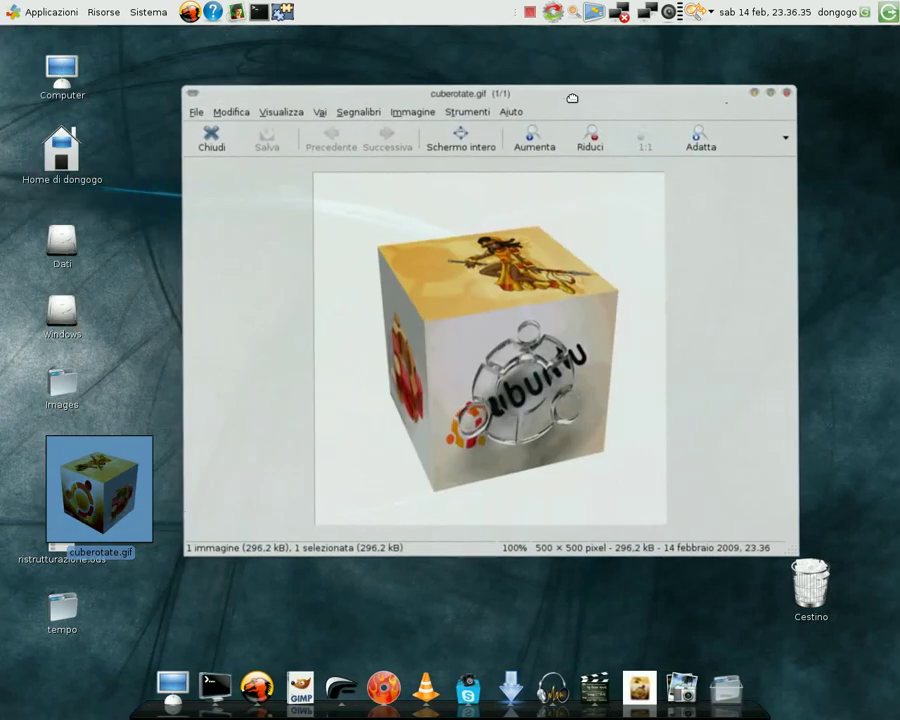